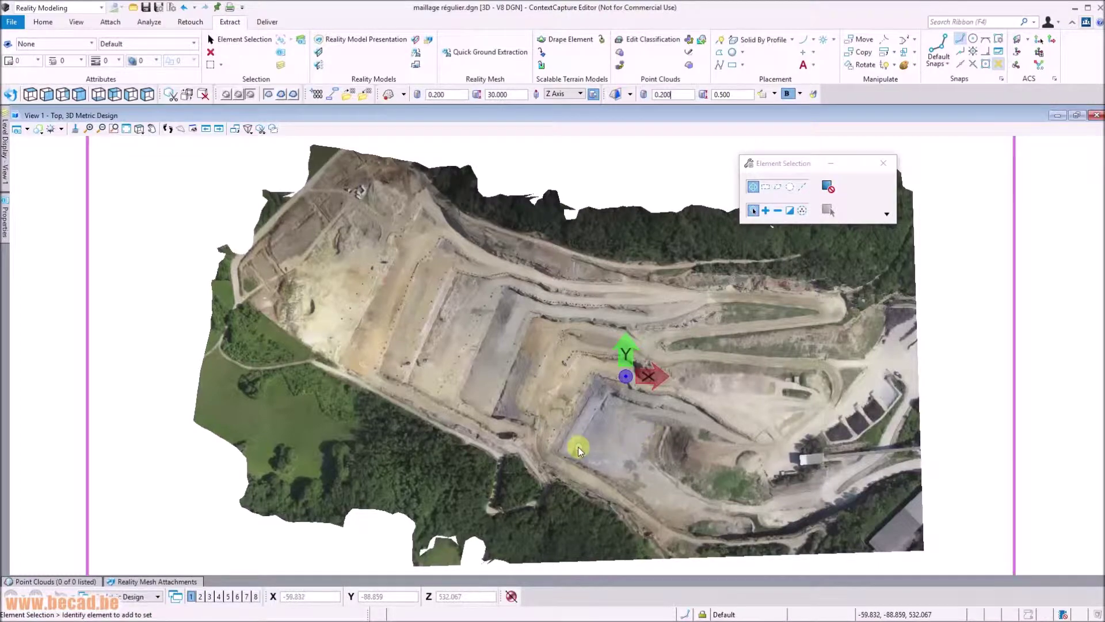
Examine the quarry reality mesh in 3D and return to the top view
{"action": "middle_click_drag", "start_coordinate": [610, 450], "coordinate": [530, 418], "text": "shift"}
{"action": "middle_click_drag", "start_coordinate": [715, 469], "coordinate": [507, 284], "text": "shift"}
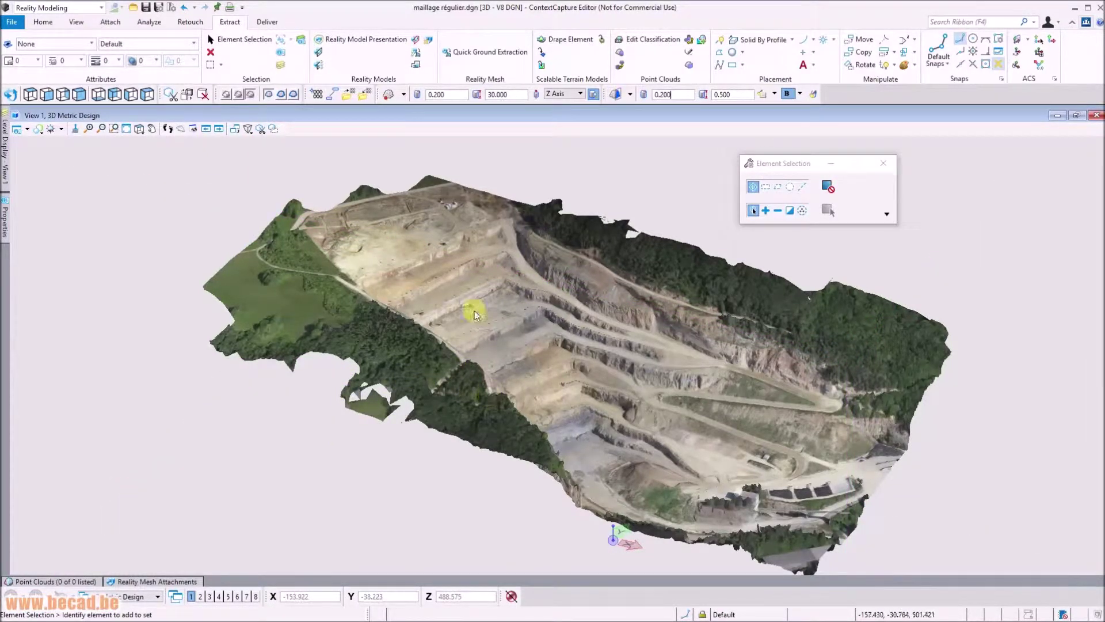
{"action": "left_click", "coordinate": [30, 95]}
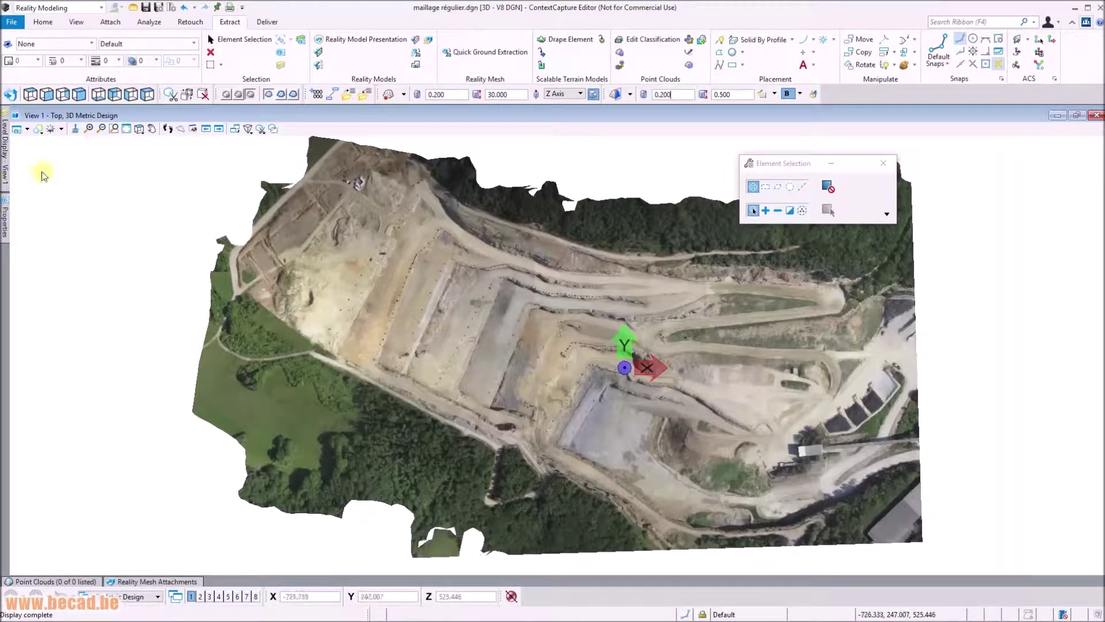
Display the Contour level to view the site boundary shape, and hide it again
{"action": "mouse_move", "coordinate": [7, 173]}
{"action": "left_click", "coordinate": [52, 327]}
{"action": "left_click", "coordinate": [36, 290]}
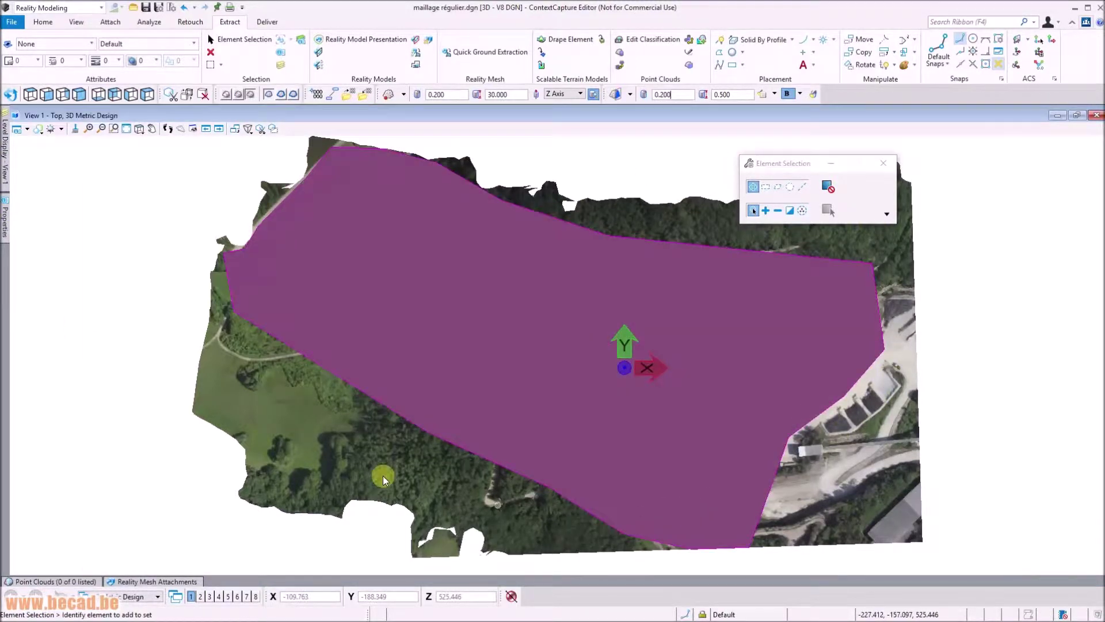
{"action": "mouse_move", "coordinate": [6, 233]}
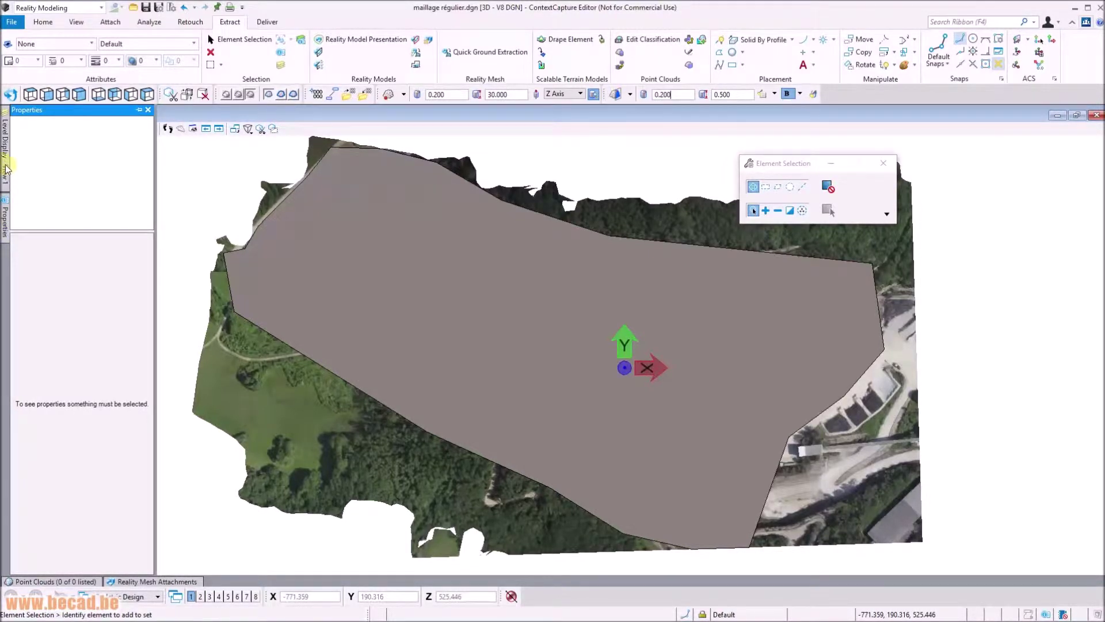
{"action": "mouse_move", "coordinate": [7, 168]}
{"action": "left_click", "coordinate": [43, 290]}
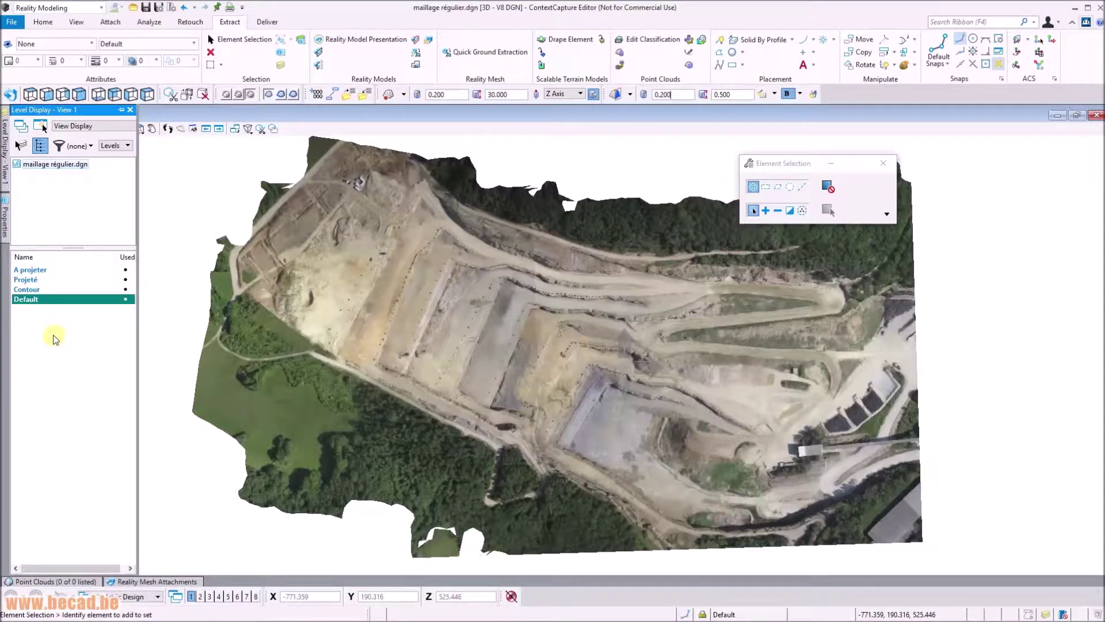
Display the A projeter level and examine the regular grid of points over the quarry
{"action": "left_click", "coordinate": [31, 271]}
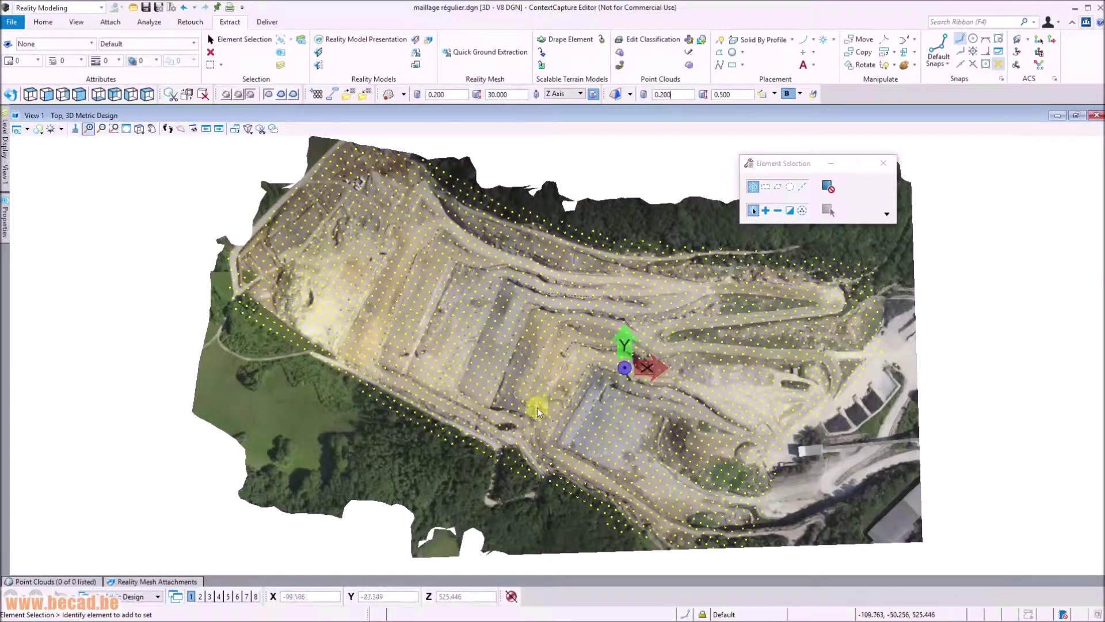
{"action": "scroll", "coordinate": [509, 342], "scroll_direction": "up", "scroll_amount": 4}
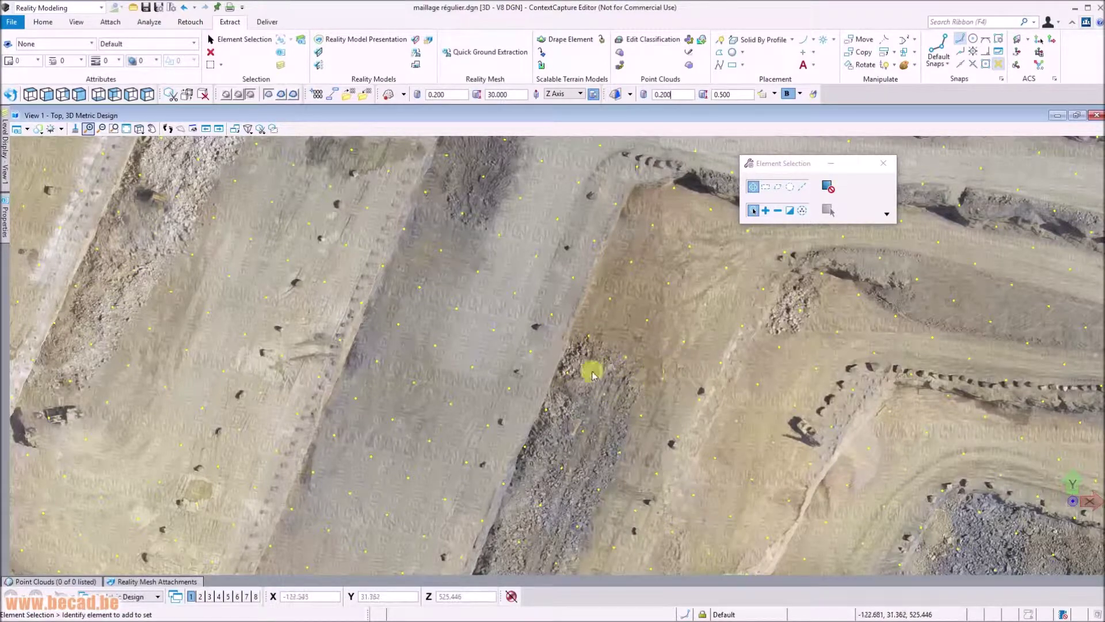
{"action": "scroll", "coordinate": [421, 402], "scroll_direction": "down", "scroll_amount": 5}
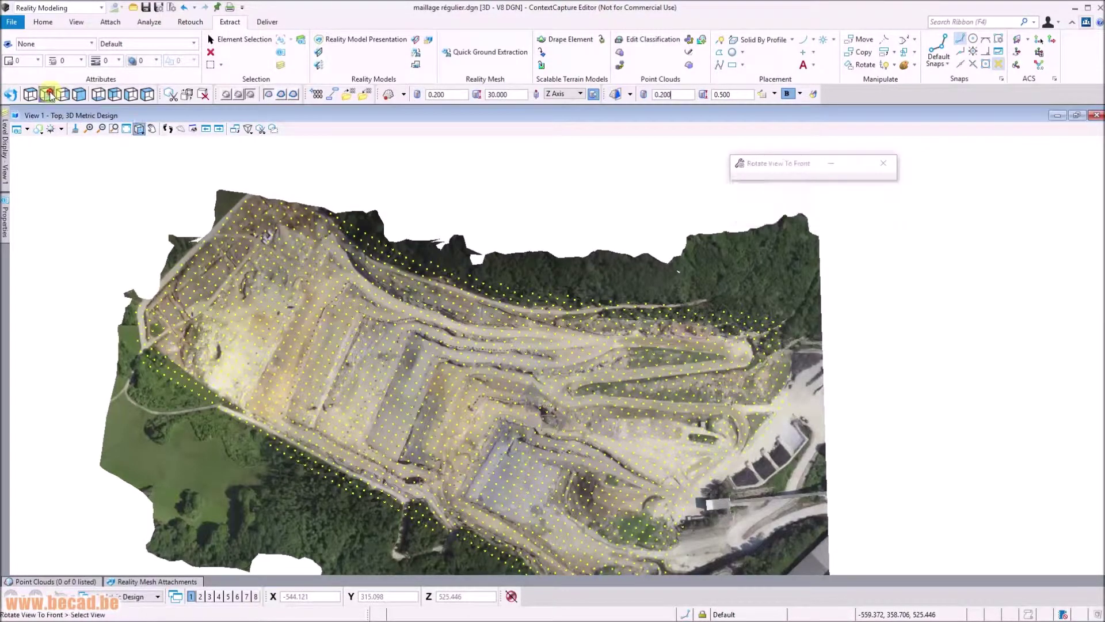
Inspect the height of the point grid relative to the mesh in front view, and return to the top view
{"action": "left_click", "coordinate": [47, 95]}
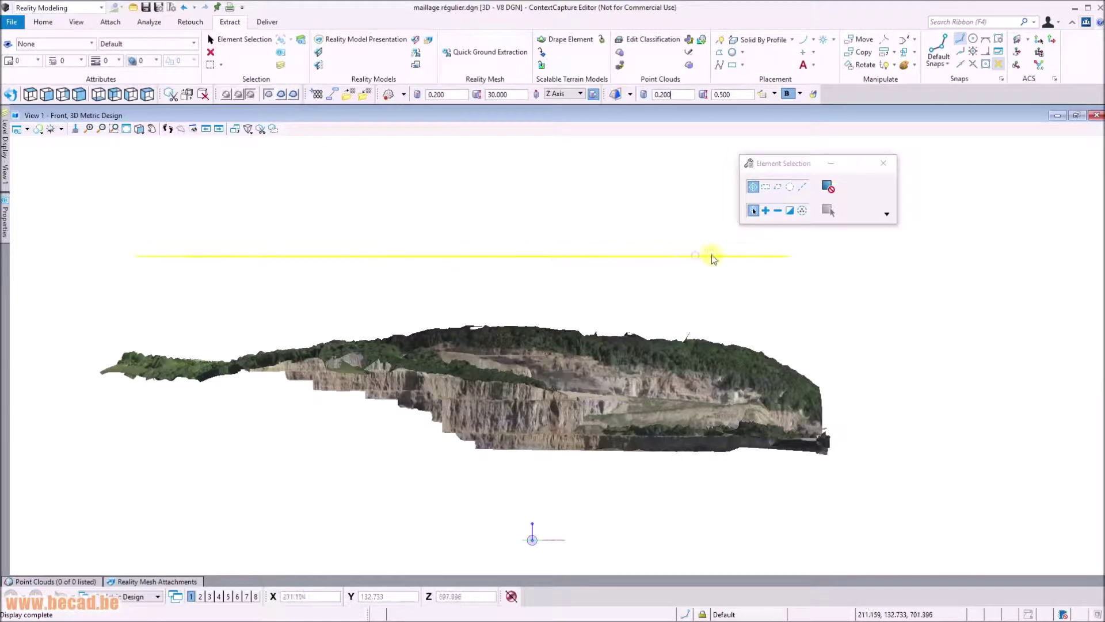
{"action": "scroll", "coordinate": [691, 259], "scroll_direction": "up", "scroll_amount": 4}
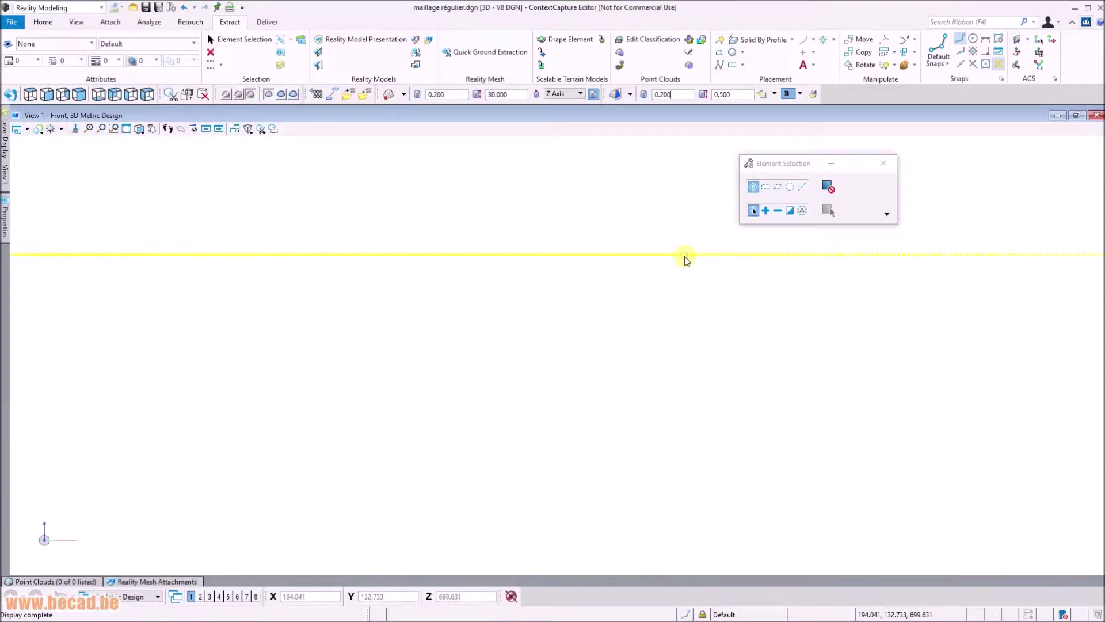
{"action": "scroll", "coordinate": [673, 251], "scroll_direction": "up", "scroll_amount": 2}
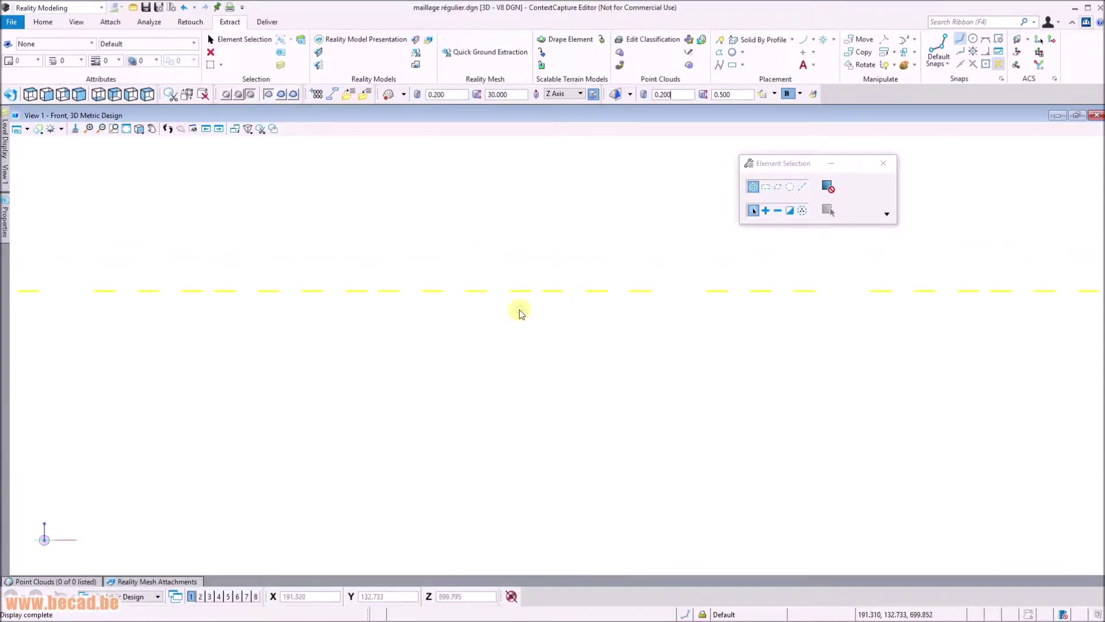
{"action": "scroll", "coordinate": [540, 295], "scroll_direction": "down", "scroll_amount": 3}
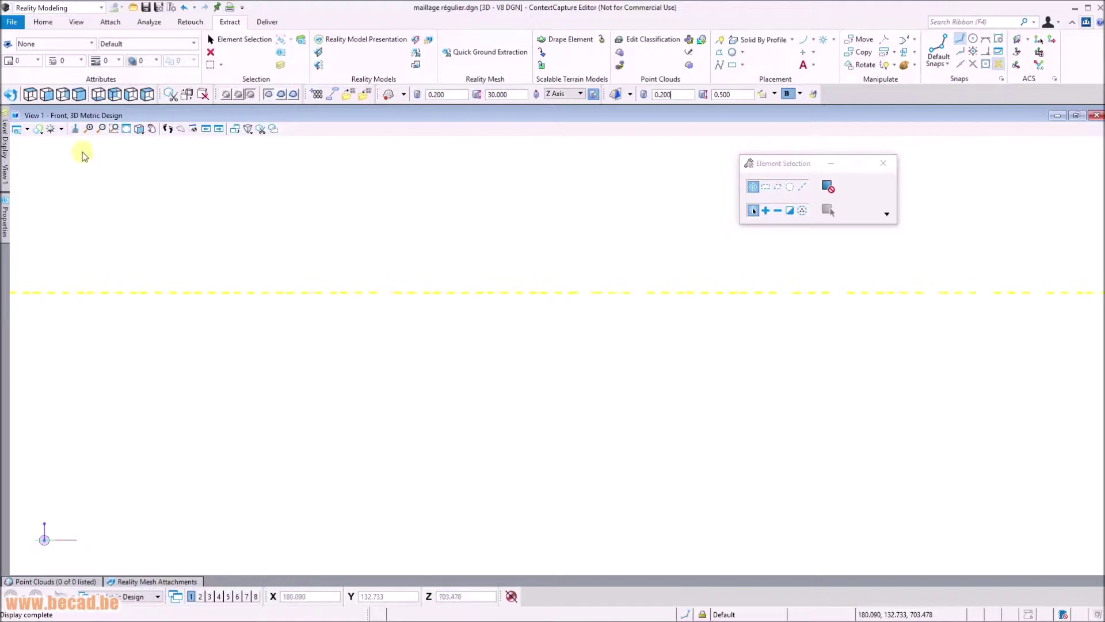
{"action": "left_click", "coordinate": [126, 129]}
{"action": "right_click", "coordinate": [435, 285]}
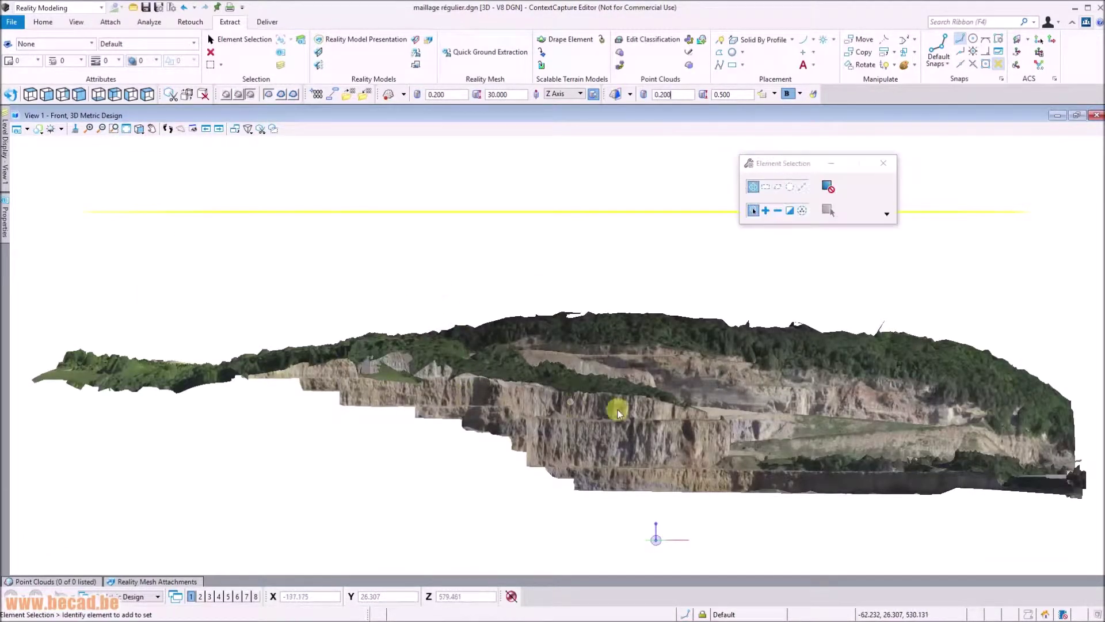
{"action": "left_click", "coordinate": [114, 130]}
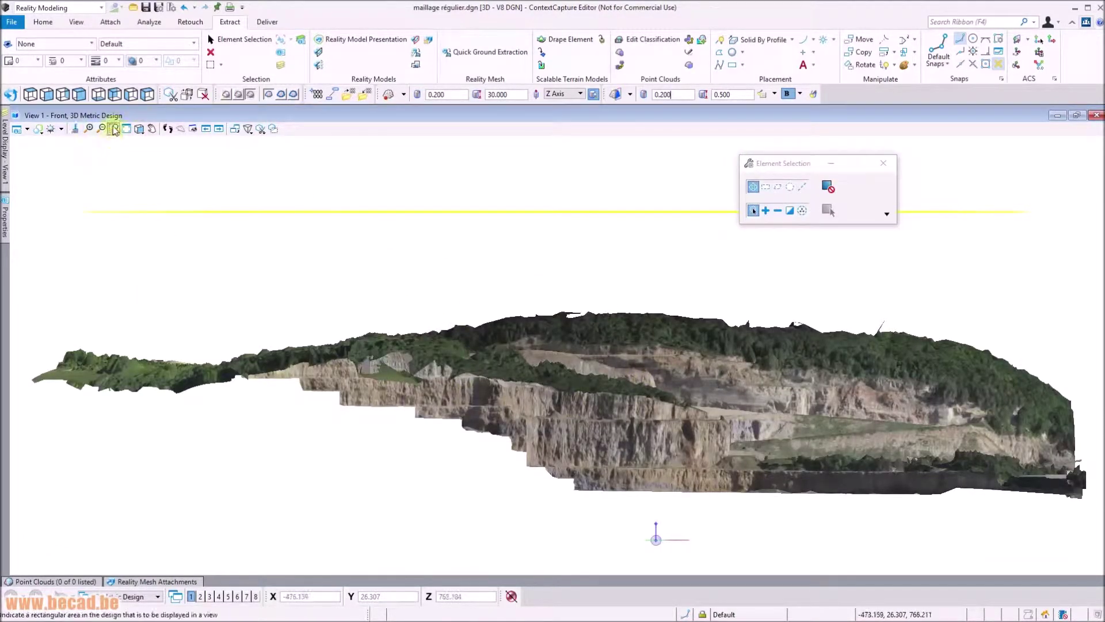
{"action": "left_click", "coordinate": [30, 94]}
{"action": "scroll", "coordinate": [612, 359], "scroll_direction": "down", "scroll_amount": 3}
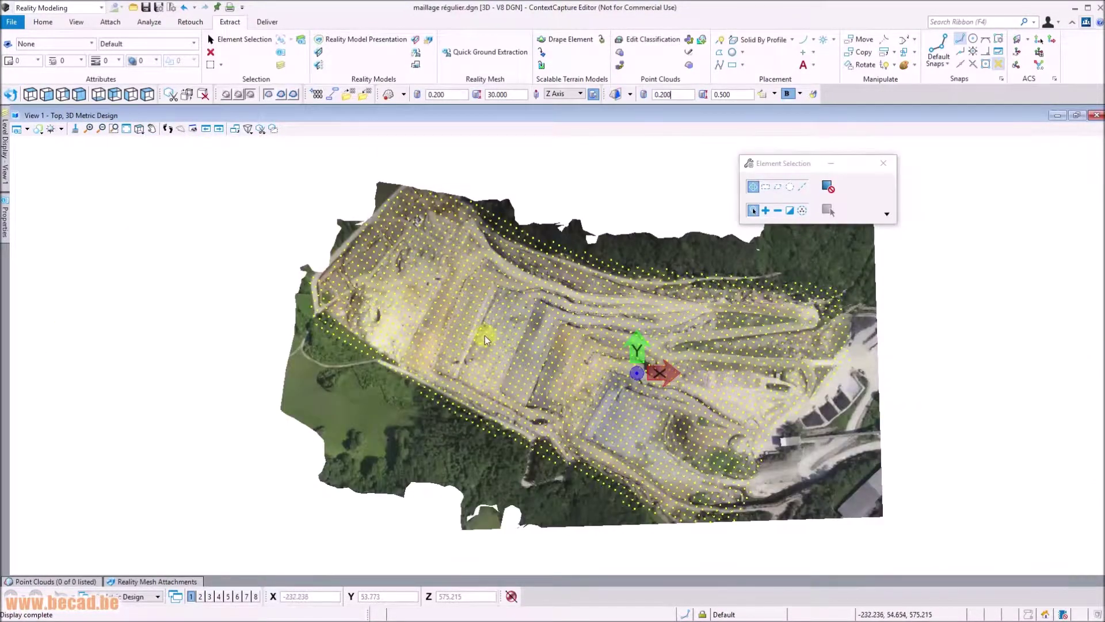
Identify a grid point's cell and level, and start the Drape Element command for projecting onto the reality mesh
{"action": "mouse_move", "coordinate": [509, 346]}
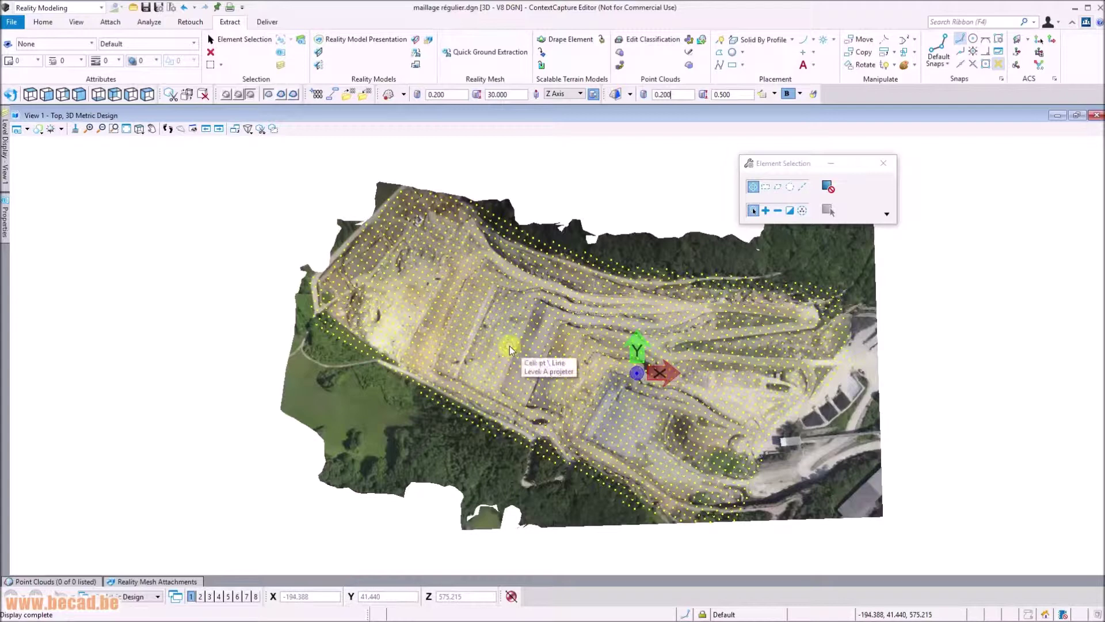
{"action": "mouse_move", "coordinate": [522, 377]}
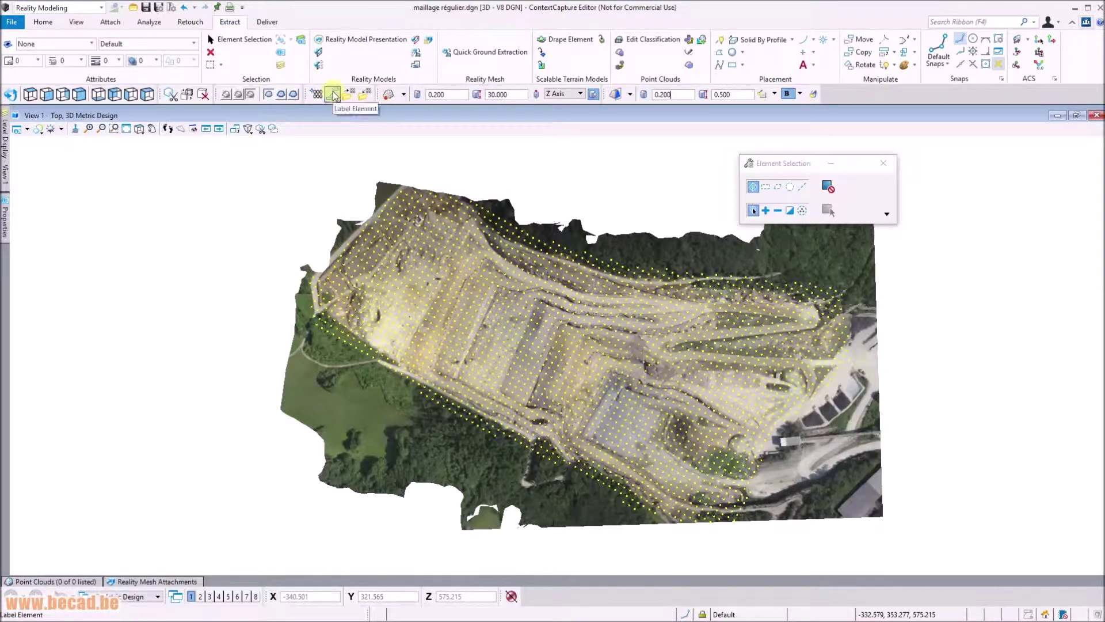
{"action": "left_click", "coordinate": [416, 65]}
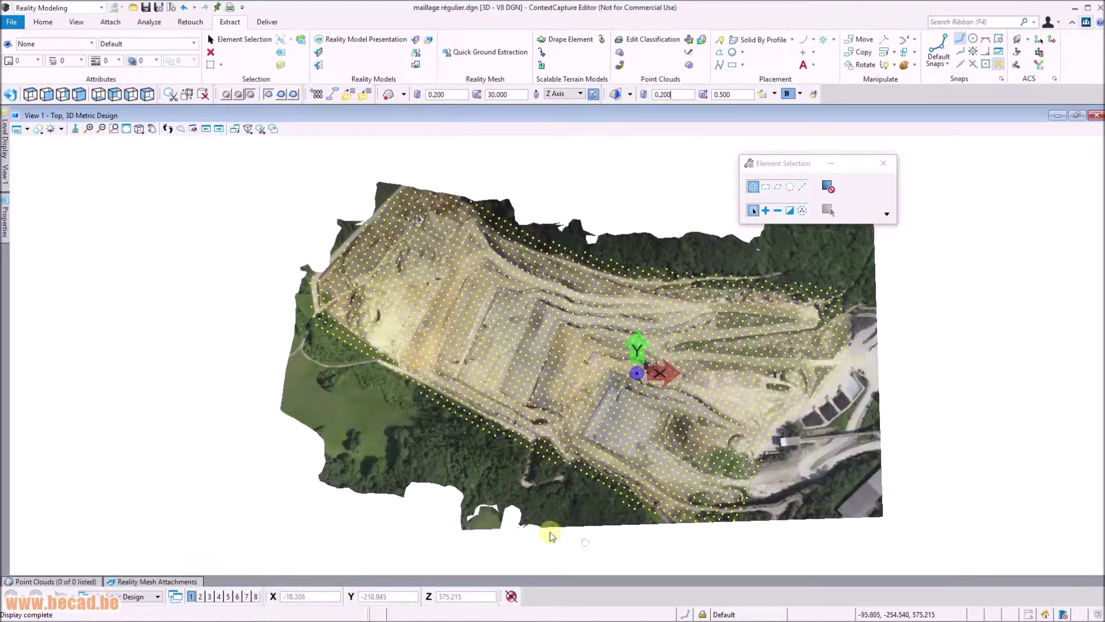
{"action": "left_click", "coordinate": [416, 64]}
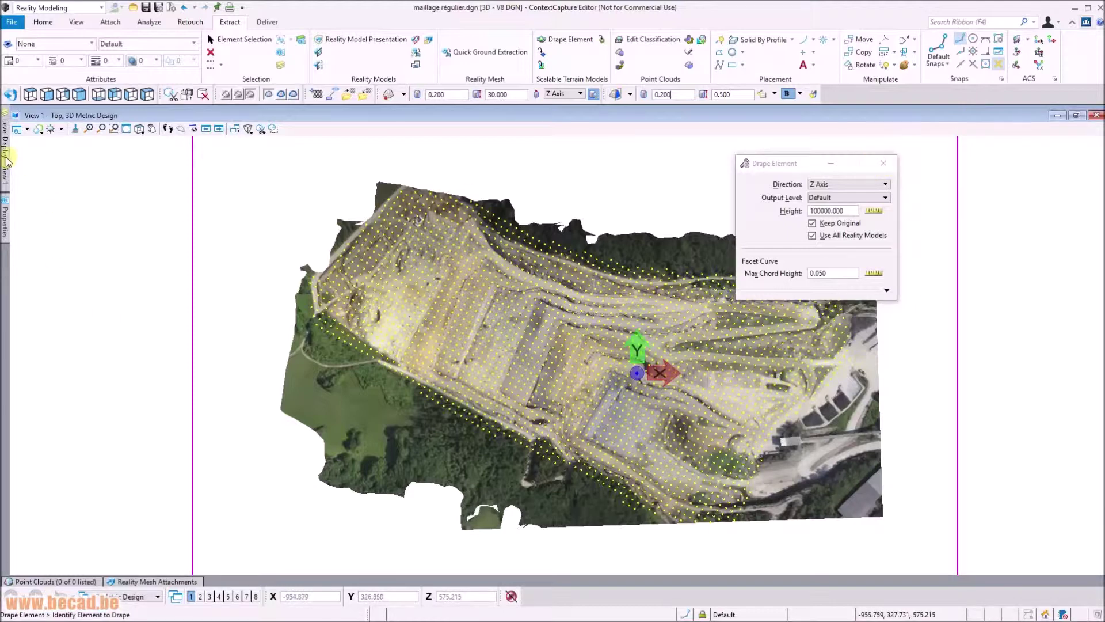
Hide the A projeter level, display the Projeté level and orbit to see the draped points on the mesh in 3D
{"action": "mouse_move", "coordinate": [6, 161]}
{"action": "left_click", "coordinate": [39, 270]}
{"action": "left_click", "coordinate": [29, 280]}
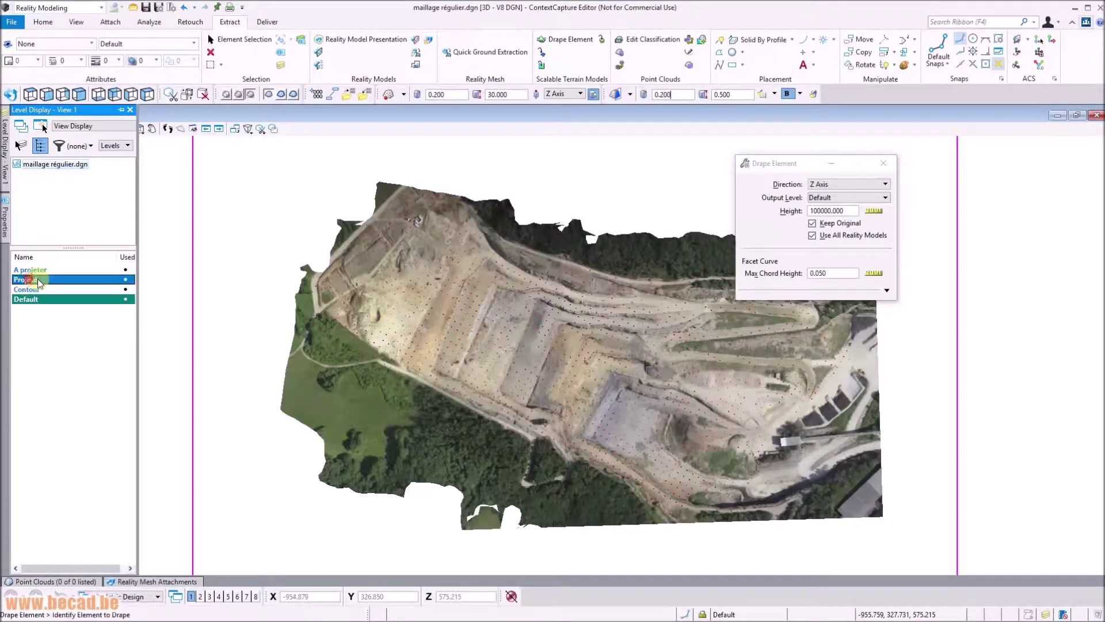
{"action": "scroll", "coordinate": [495, 361], "scroll_direction": "up", "scroll_amount": 3}
{"action": "scroll", "coordinate": [495, 362], "scroll_direction": "up", "scroll_amount": 2}
{"action": "scroll", "coordinate": [495, 362], "scroll_direction": "down", "scroll_amount": 2}
{"action": "middle_click_drag", "start_coordinate": [720, 426], "coordinate": [387, 296], "text": "shift"}
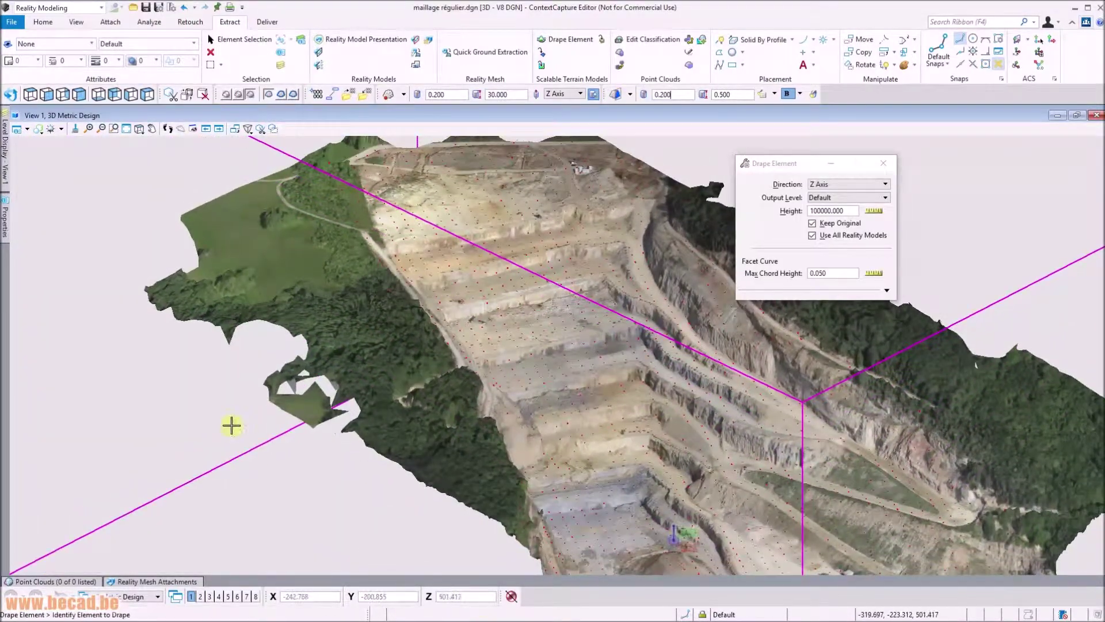
Toggle the display of the Production_1.3mx mesh off and on to check the projected points with and without it
{"action": "left_click", "coordinate": [146, 582]}
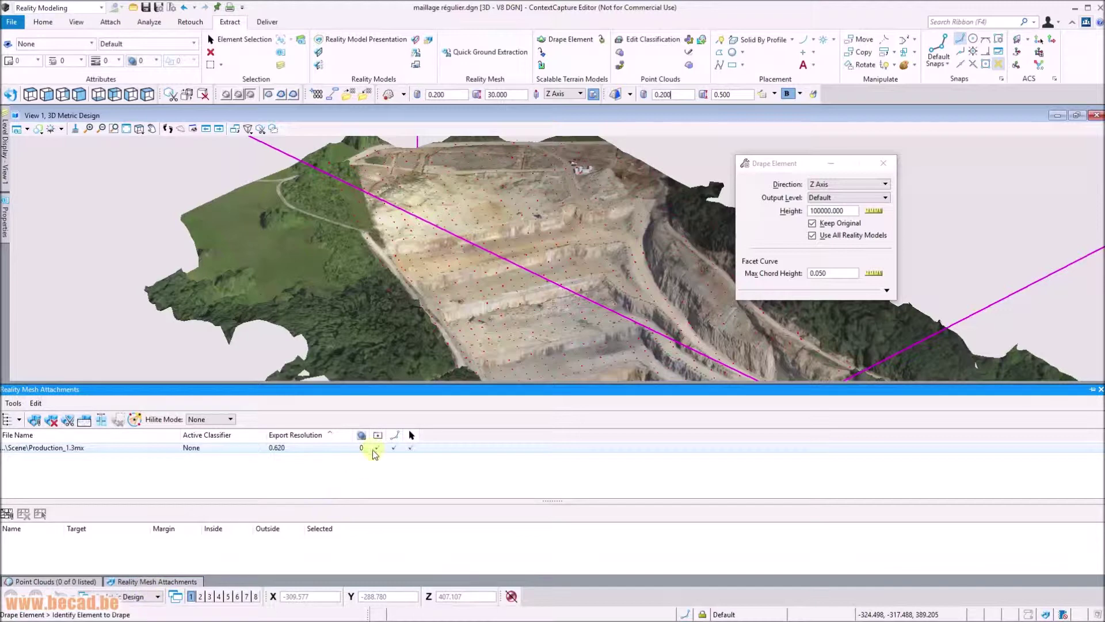
{"action": "left_click", "coordinate": [377, 449]}
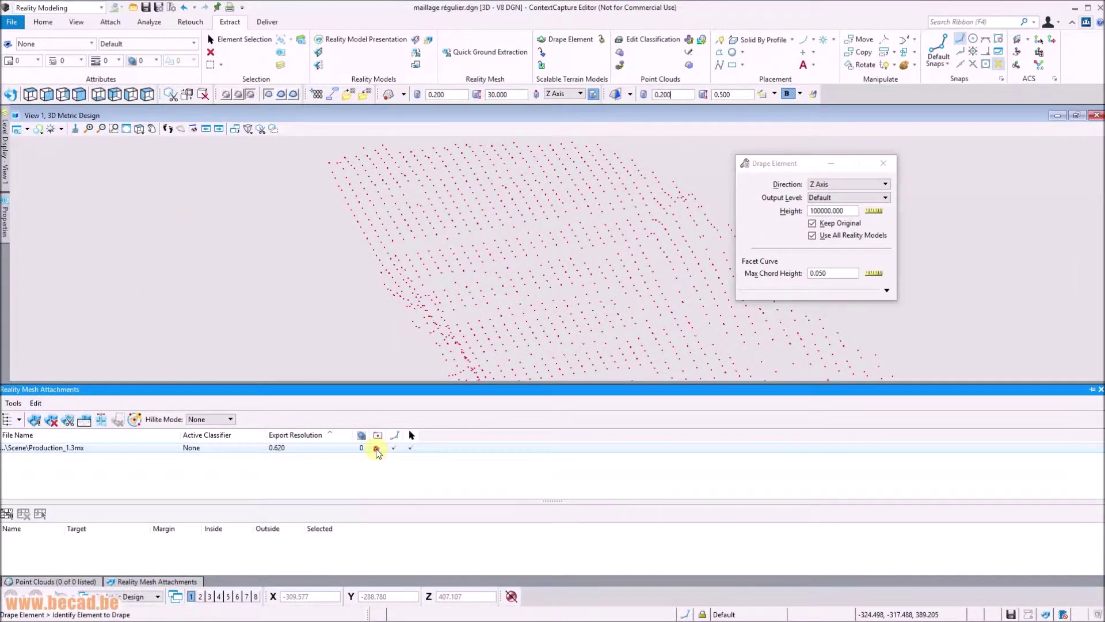
{"action": "left_click", "coordinate": [377, 448]}
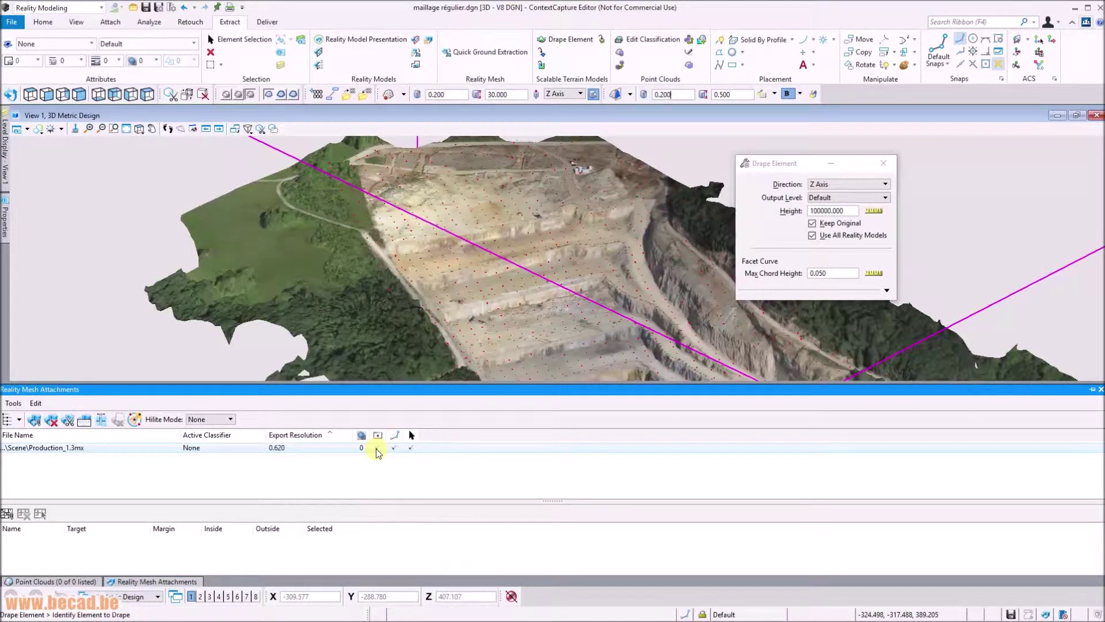
{"action": "left_click", "coordinate": [377, 448]}
{"action": "left_click", "coordinate": [377, 449]}
Examine the projected points up close along the quarry's ramps and benches and over the whole site
{"action": "scroll", "coordinate": [646, 279], "scroll_direction": "up", "scroll_amount": 4}
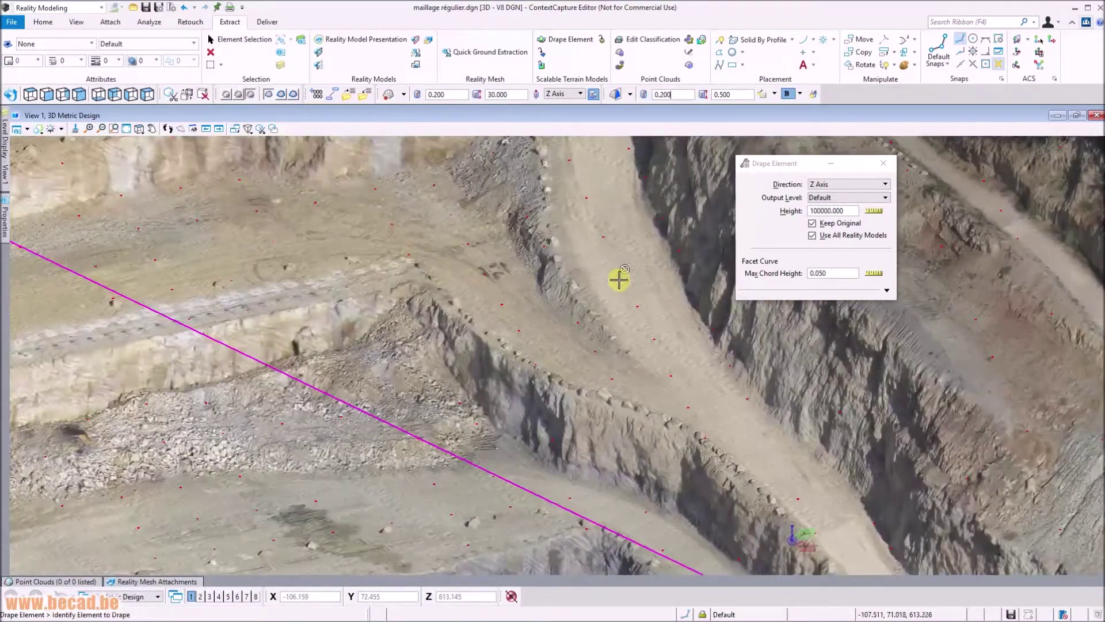
{"action": "mouse_move", "coordinate": [453, 356]}
{"action": "middle_mouse_down", "text": "shift"}
{"action": "mouse_move", "coordinate": [476, 360]}
{"action": "mouse_move", "coordinate": [439, 379]}
{"action": "mouse_move", "coordinate": [446, 373]}
{"action": "middle_mouse_up", "text": "shift"}
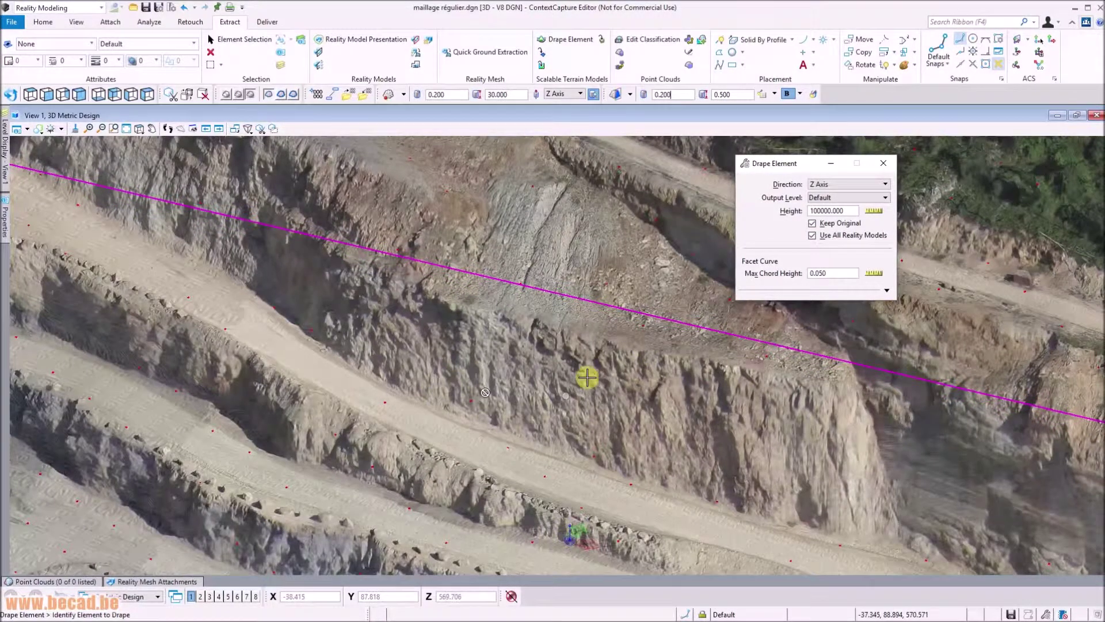
{"action": "scroll", "coordinate": [610, 363], "scroll_direction": "down", "scroll_amount": 1}
{"action": "scroll", "coordinate": [633, 351], "scroll_direction": "down", "scroll_amount": 5}
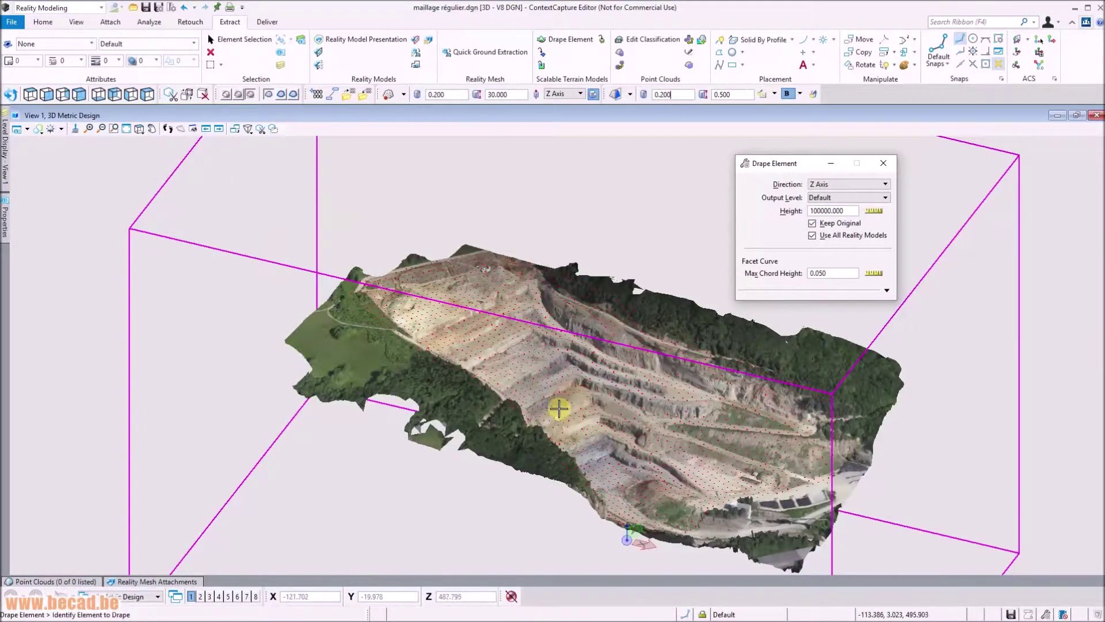
{"action": "scroll", "coordinate": [559, 402], "scroll_direction": "up", "scroll_amount": 5}
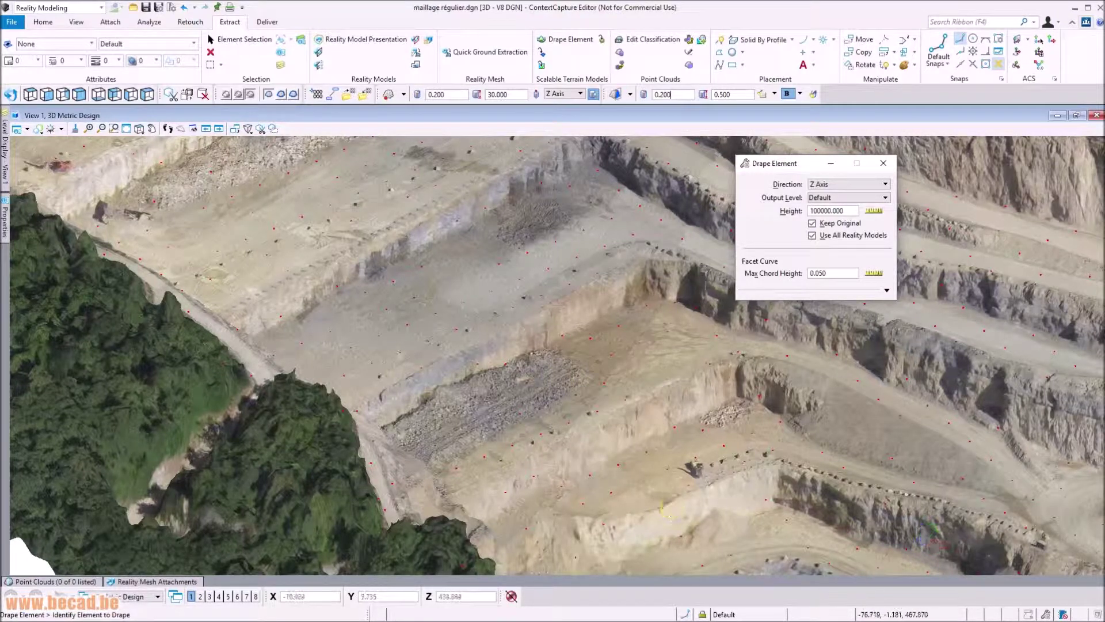
Open the Altitudes macro in the Visual Basic editor, enlarge the code area and delete a blank line before Loop
{"action": "mouse_move", "coordinate": [601, 621]}
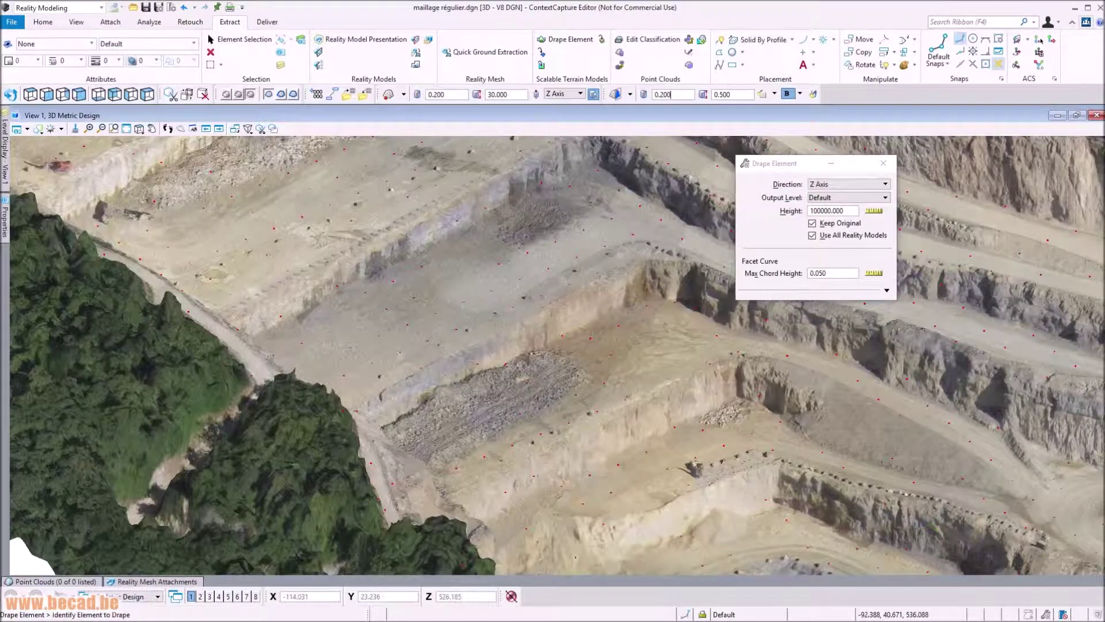
{"action": "key", "text": "alt+F11"}
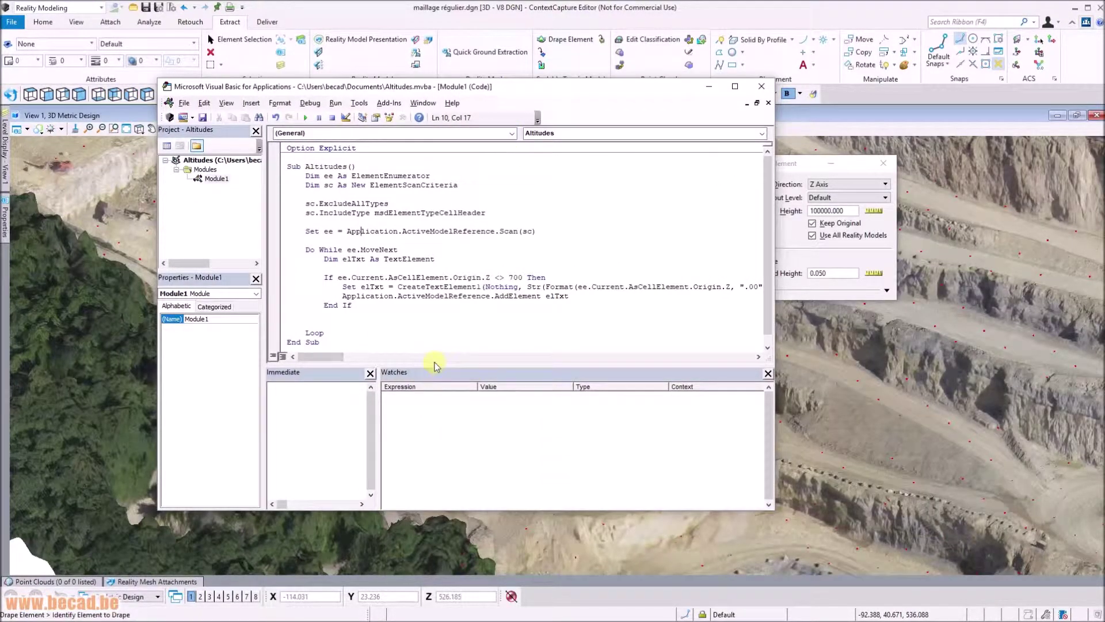
{"action": "left_click_drag", "start_coordinate": [436, 365], "coordinate": [432, 415]}
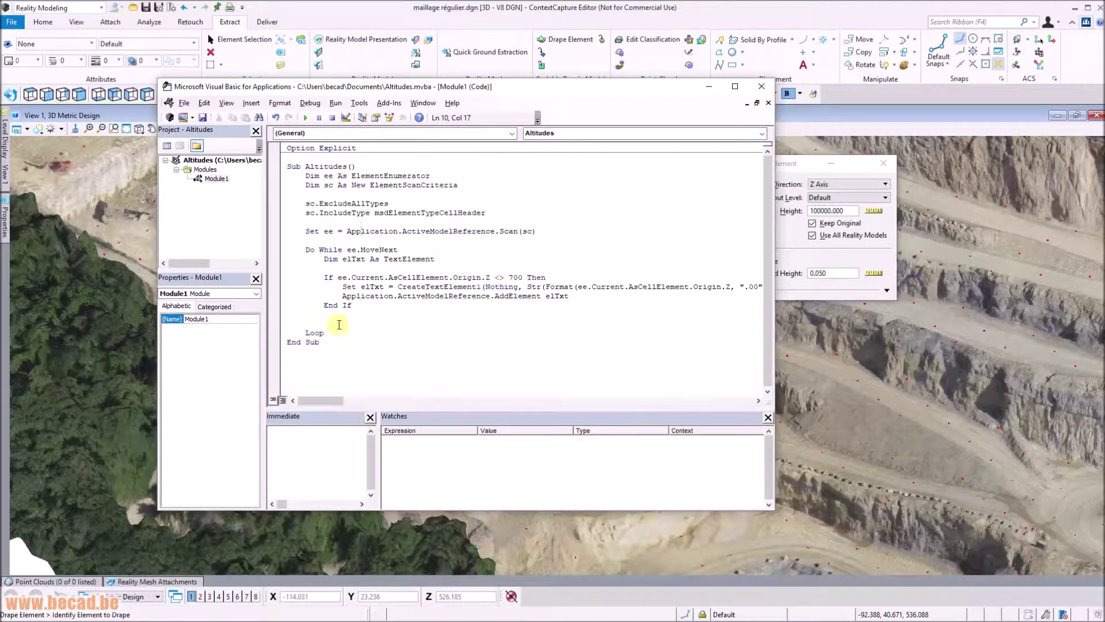
{"action": "left_click", "coordinate": [328, 315]}
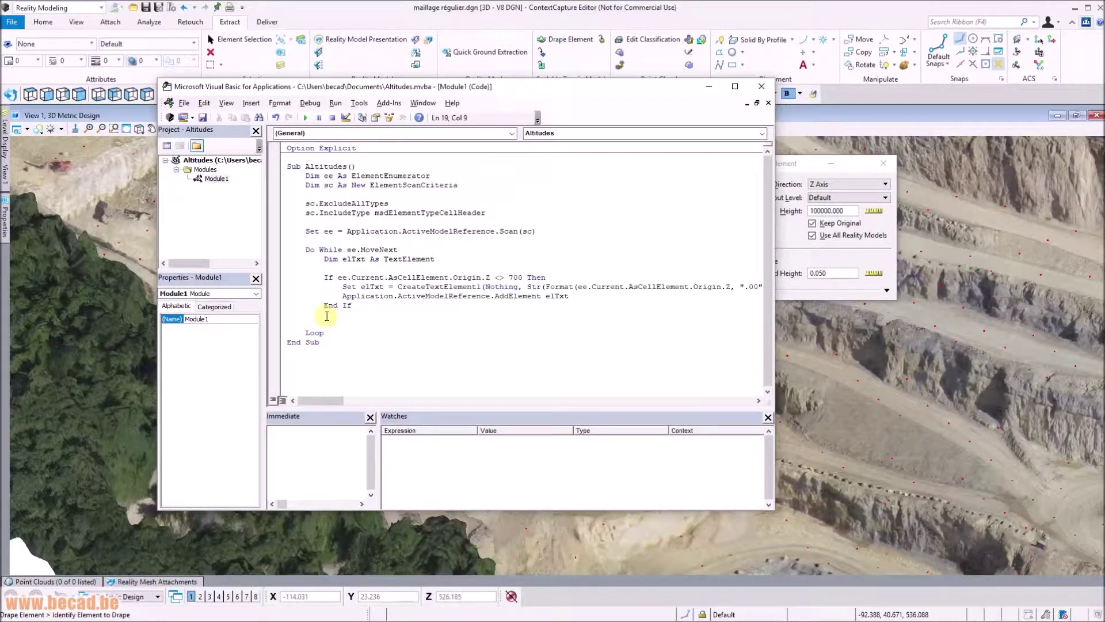
{"action": "key", "text": "Delete"}
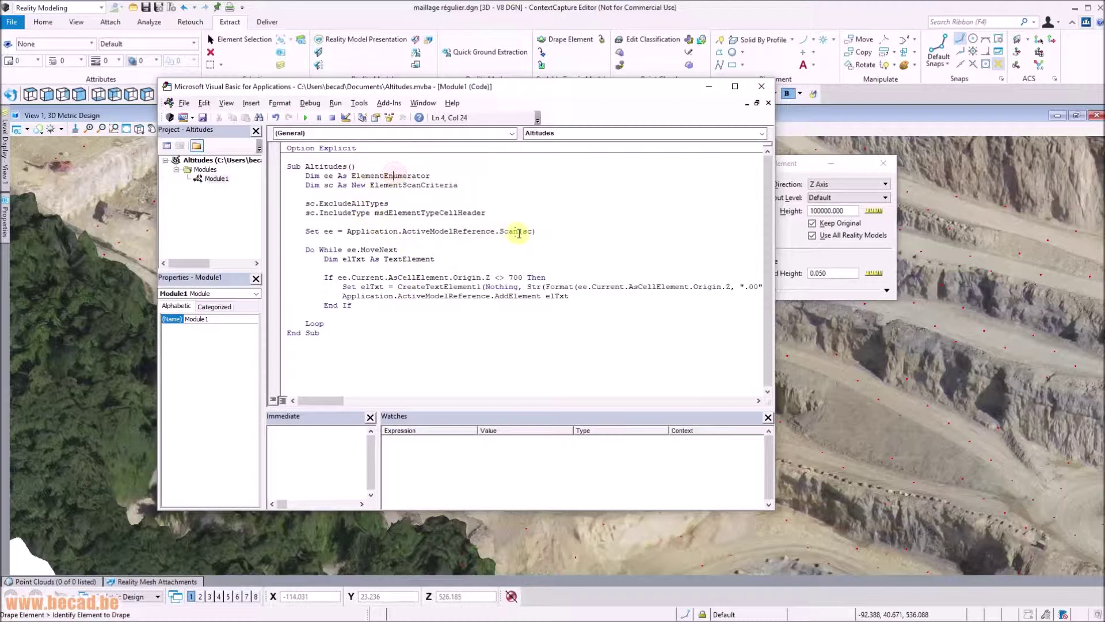
Highlight the Scan method and the msdElementTypeCellHeader criterion in the macro code to review how cells are found
{"action": "double_click", "coordinate": [507, 231]}
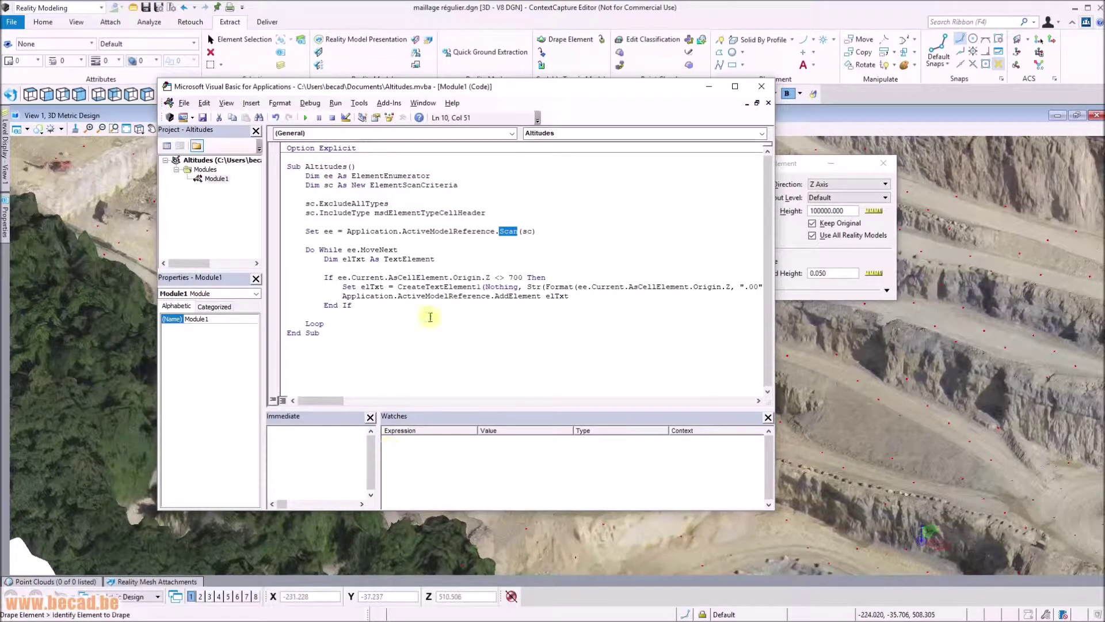
{"action": "double_click", "coordinate": [453, 213]}
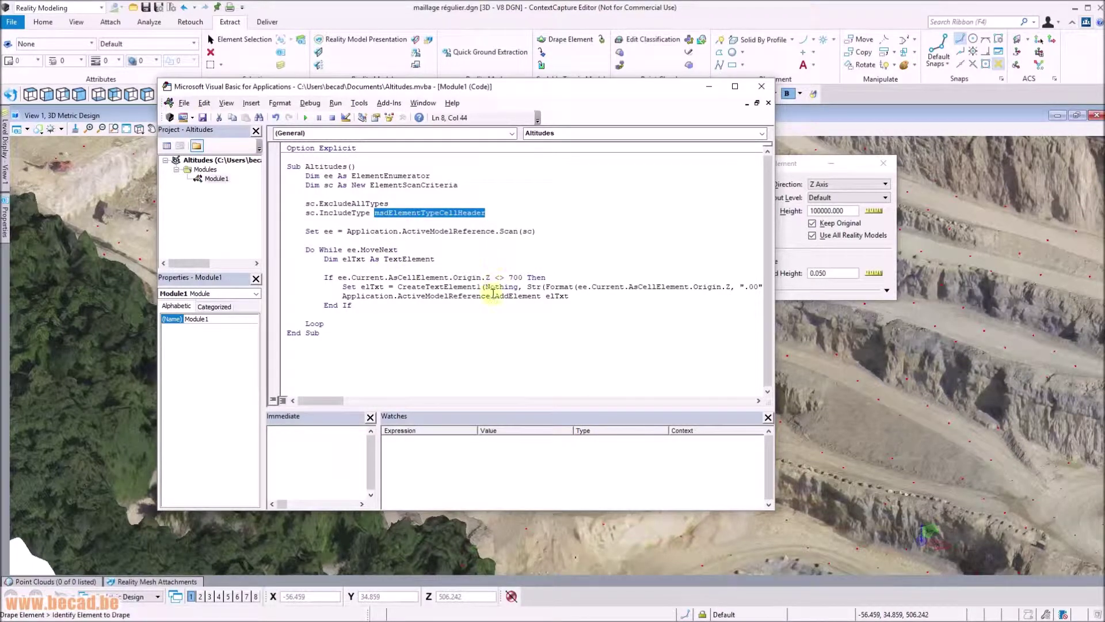
Highlight the If condition on the cell origin's Z and its 700 value to review which points are excluded
{"action": "left_click", "coordinate": [462, 277]}
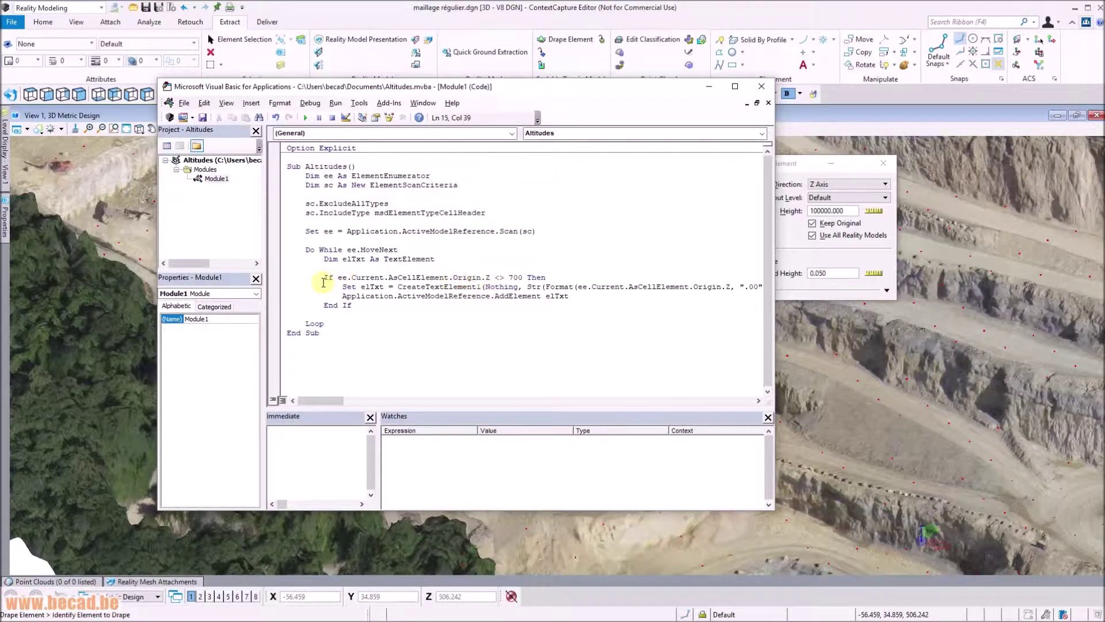
{"action": "left_click_drag", "start_coordinate": [324, 279], "coordinate": [529, 285]}
{"action": "double_click", "coordinate": [515, 278]}
{"action": "left_click", "coordinate": [516, 277]}
Highlight CreateTextElement1 and the AddElement method in the macro code to review how the altitude texts are created and added
{"action": "double_click", "coordinate": [437, 286]}
{"action": "left_click", "coordinate": [369, 295]}
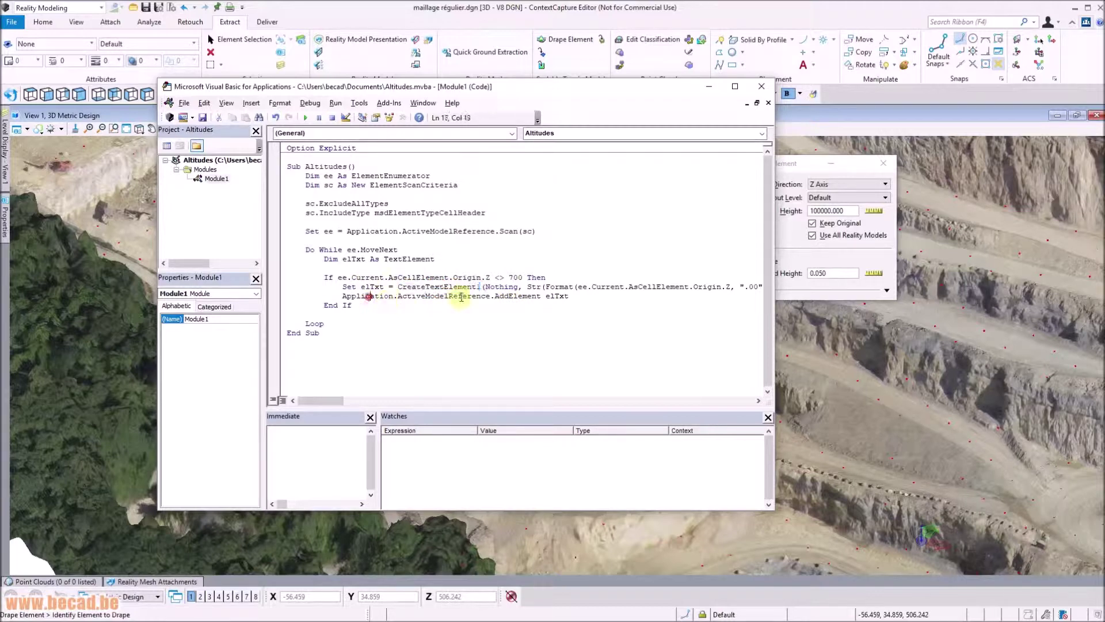
{"action": "double_click", "coordinate": [516, 295]}
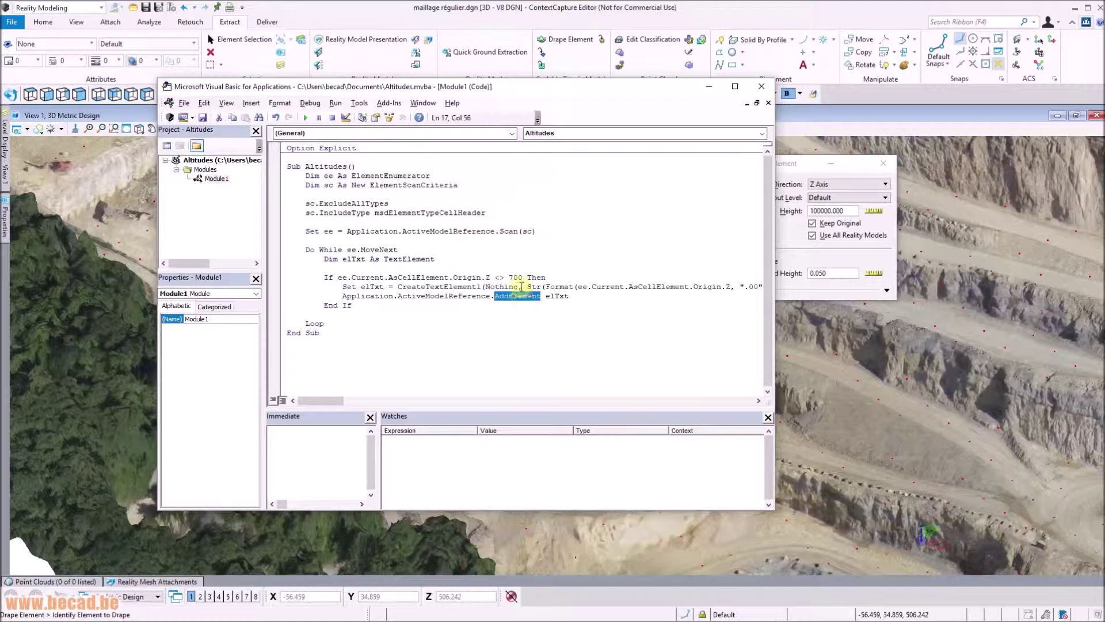
{"action": "left_click", "coordinate": [649, 82]}
{"action": "left_click", "coordinate": [403, 286]}
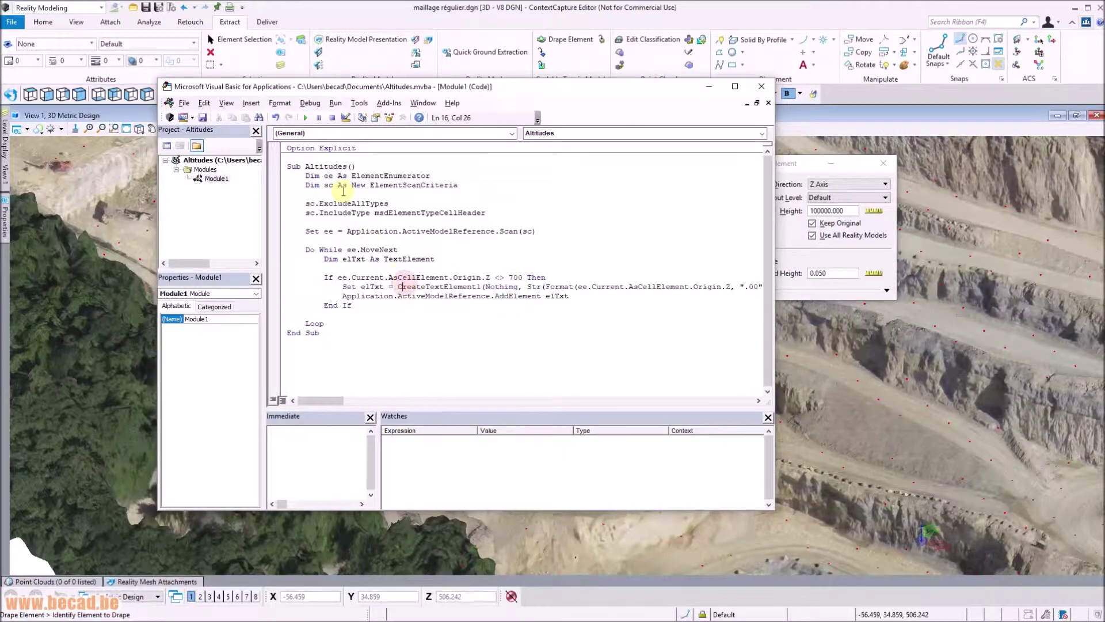
Run the Altitudes macro, minimize the Visual Basic editor and inspect the altitude labels on the quarry benches
{"action": "left_click", "coordinate": [306, 118]}
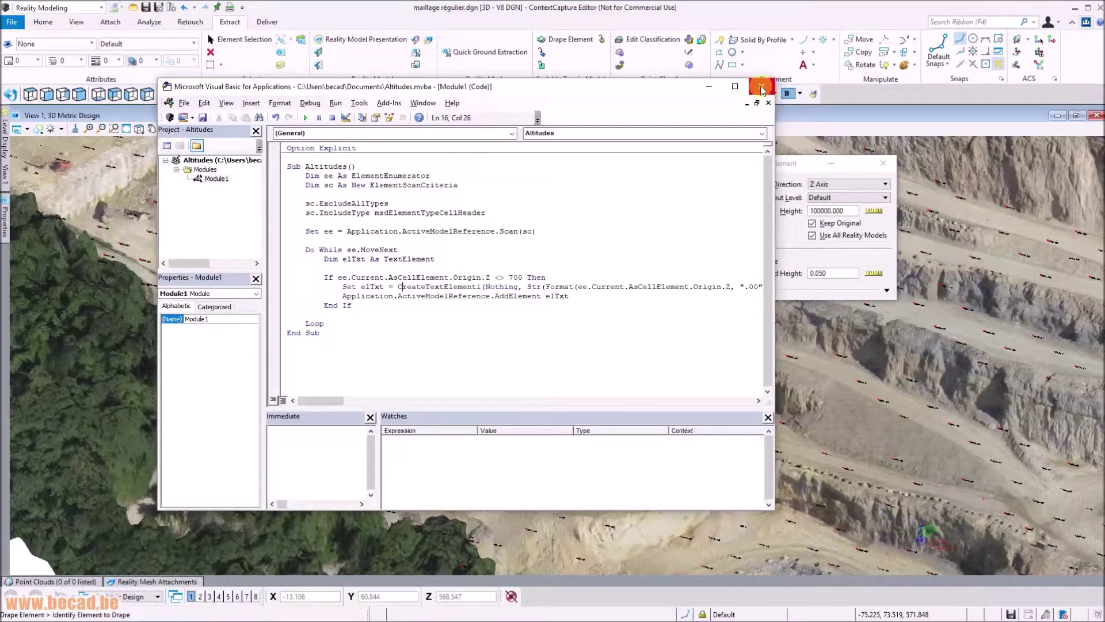
{"action": "left_click", "coordinate": [709, 86]}
{"action": "scroll", "coordinate": [583, 371], "scroll_direction": "up", "scroll_amount": 5}
{"action": "scroll", "coordinate": [582, 371], "scroll_direction": "down", "scroll_amount": 3}
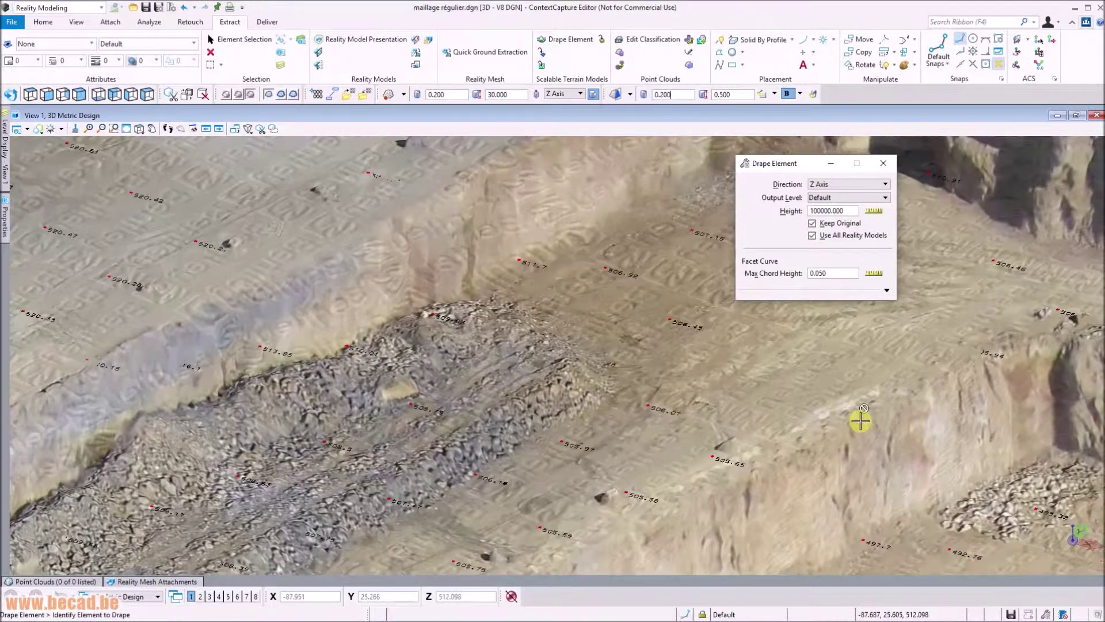
{"action": "scroll", "coordinate": [860, 420], "scroll_direction": "down", "scroll_amount": 2}
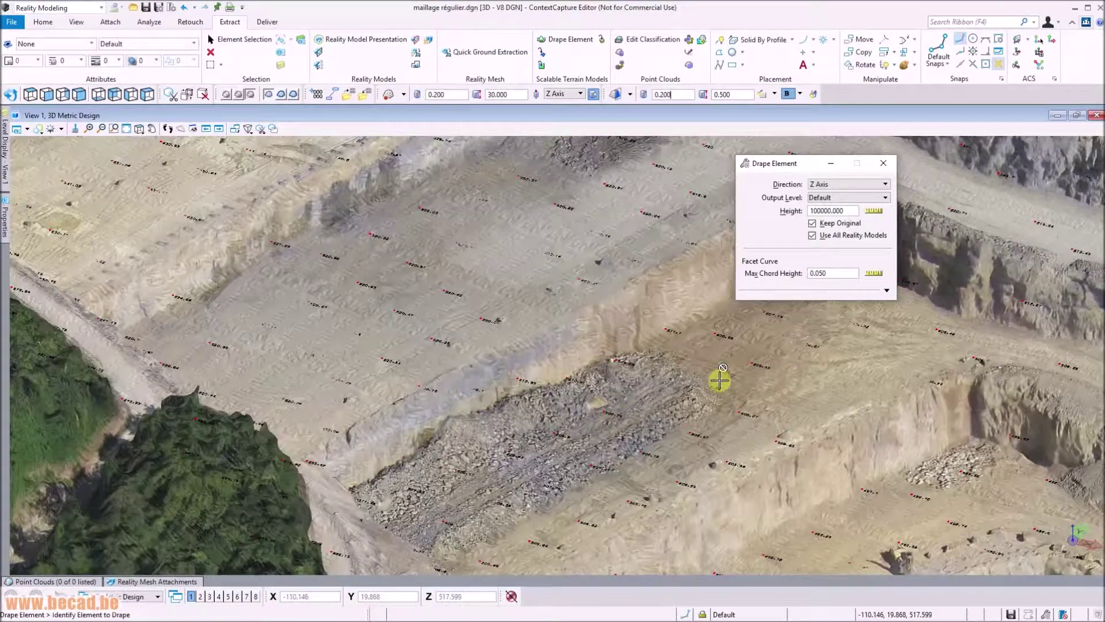
Set the Production_1.3mx mesh transparency to 50 and check the readability of the altitude labels up close and over the site
{"action": "left_click", "coordinate": [185, 581]}
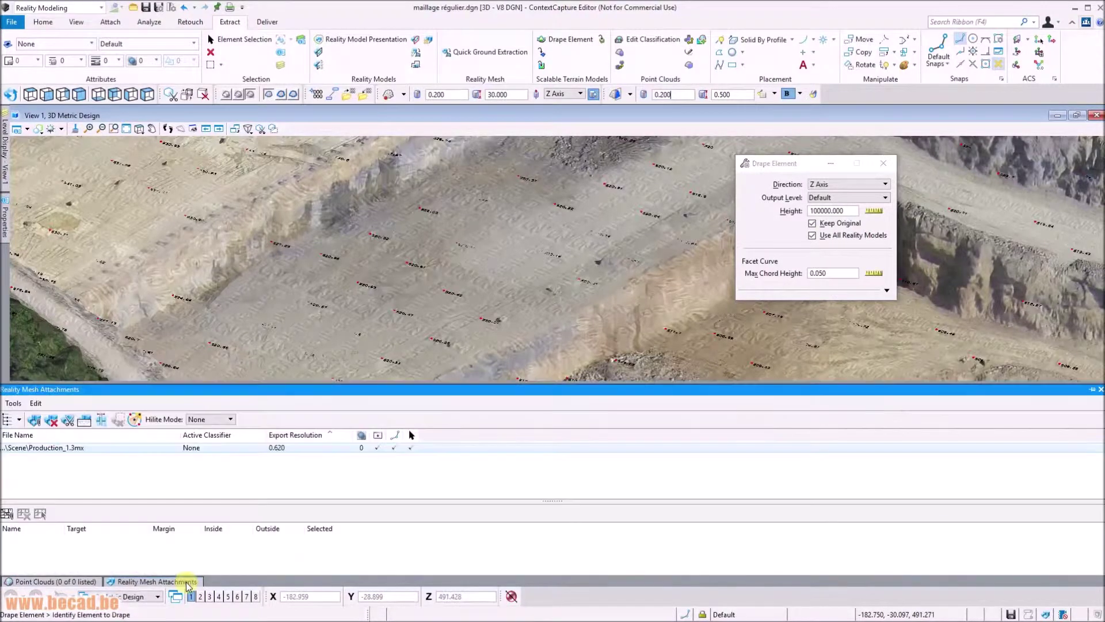
{"action": "left_click", "coordinate": [362, 448]}
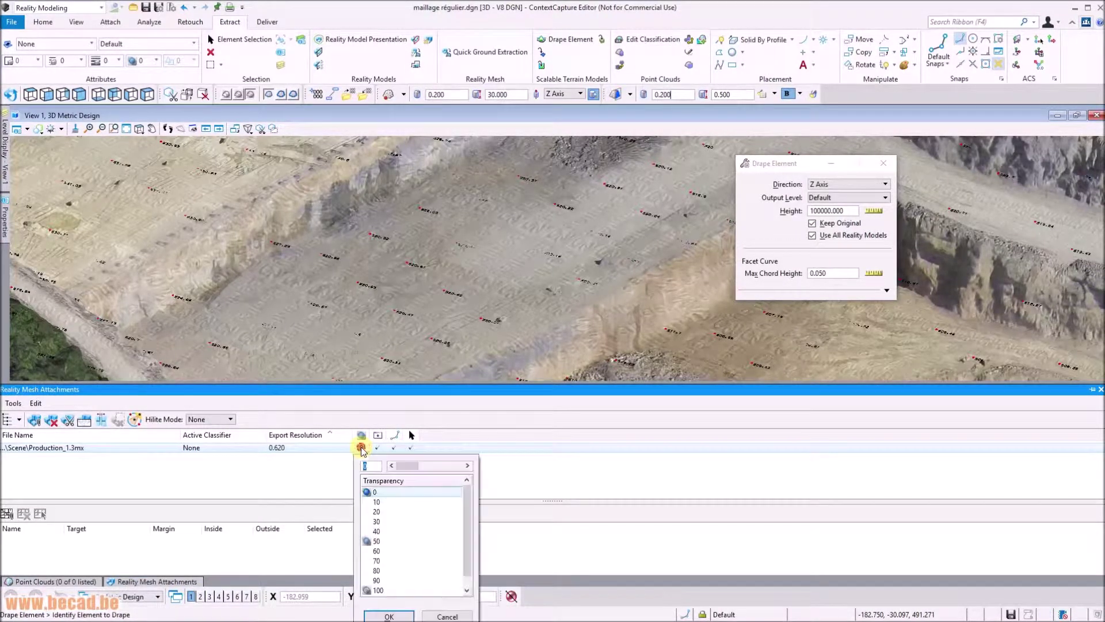
{"action": "left_click", "coordinate": [378, 532]}
{"action": "left_click", "coordinate": [389, 615]}
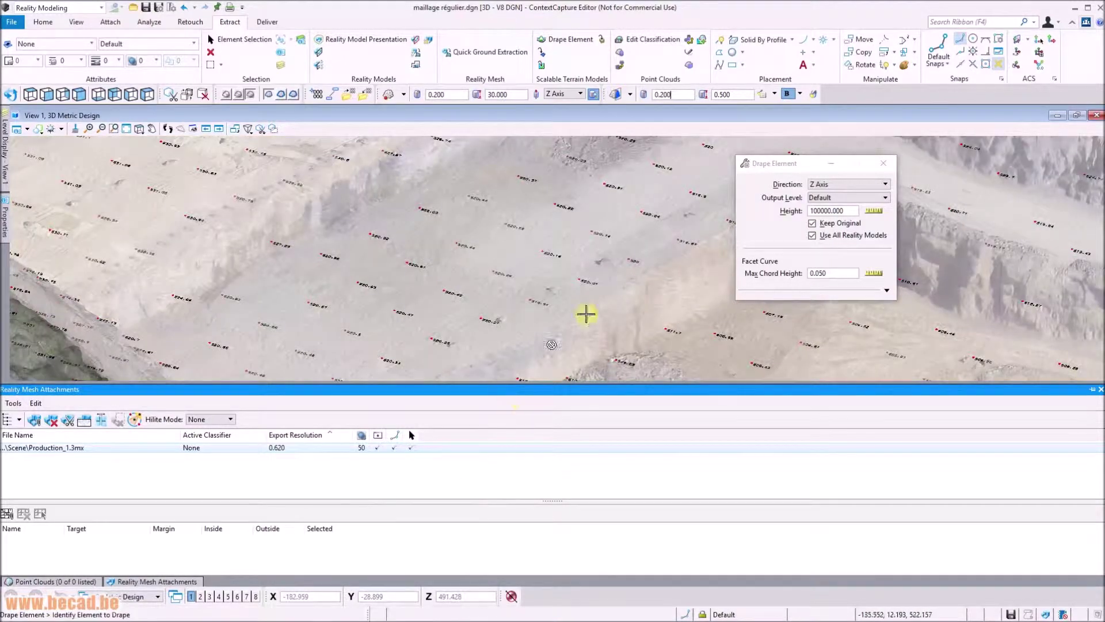
{"action": "scroll", "coordinate": [608, 365], "scroll_direction": "up", "scroll_amount": 3}
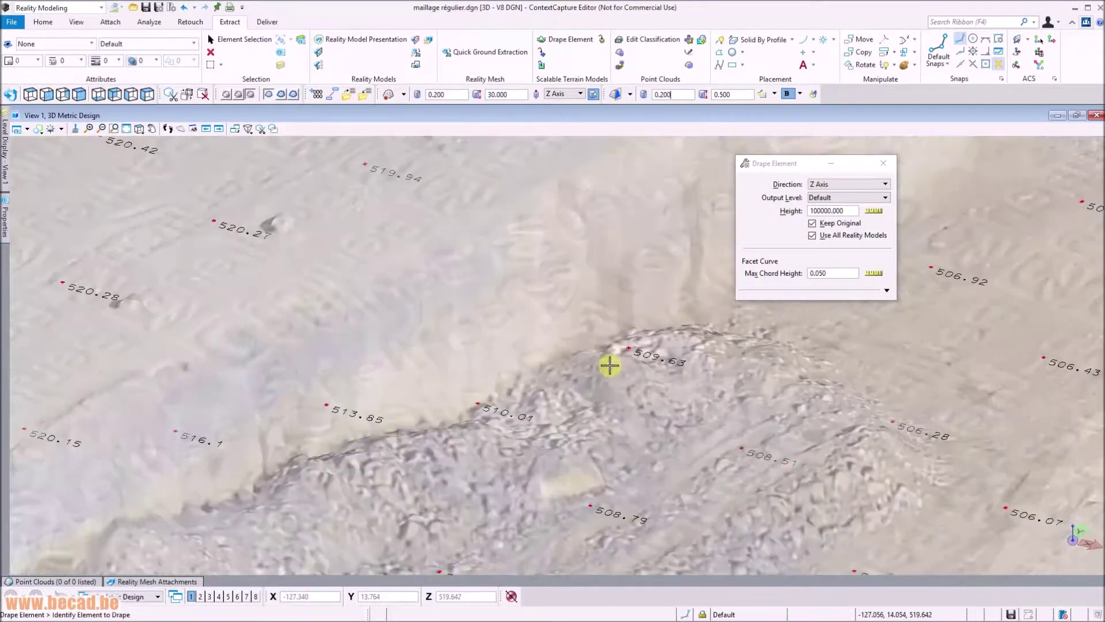
{"action": "scroll", "coordinate": [609, 365], "scroll_direction": "down", "scroll_amount": 3}
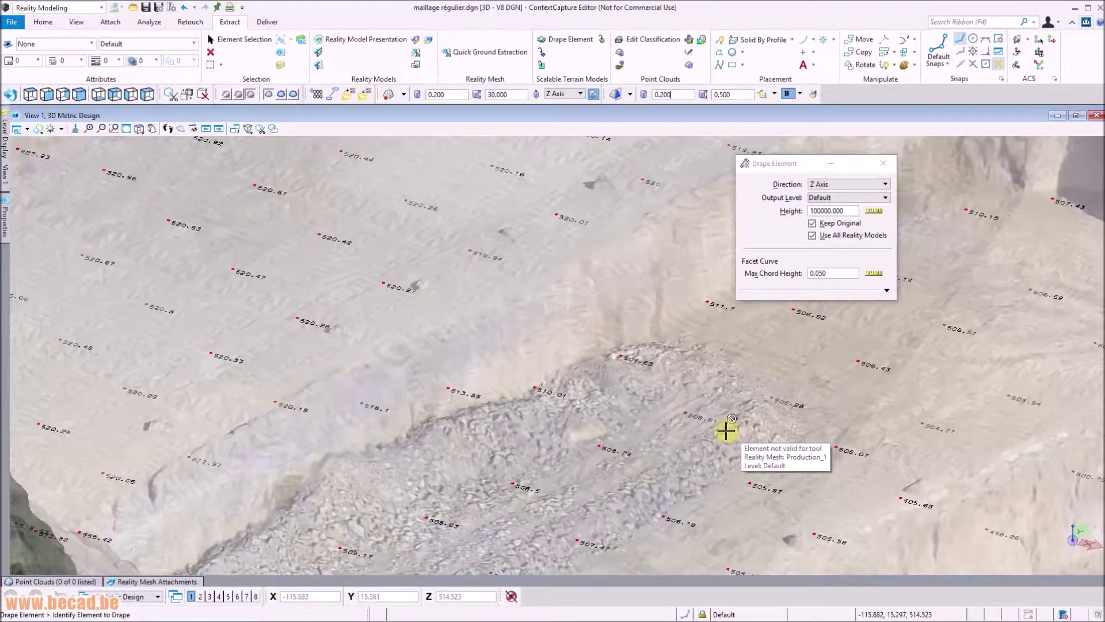
{"action": "scroll", "coordinate": [728, 432], "scroll_direction": "down", "scroll_amount": 4}
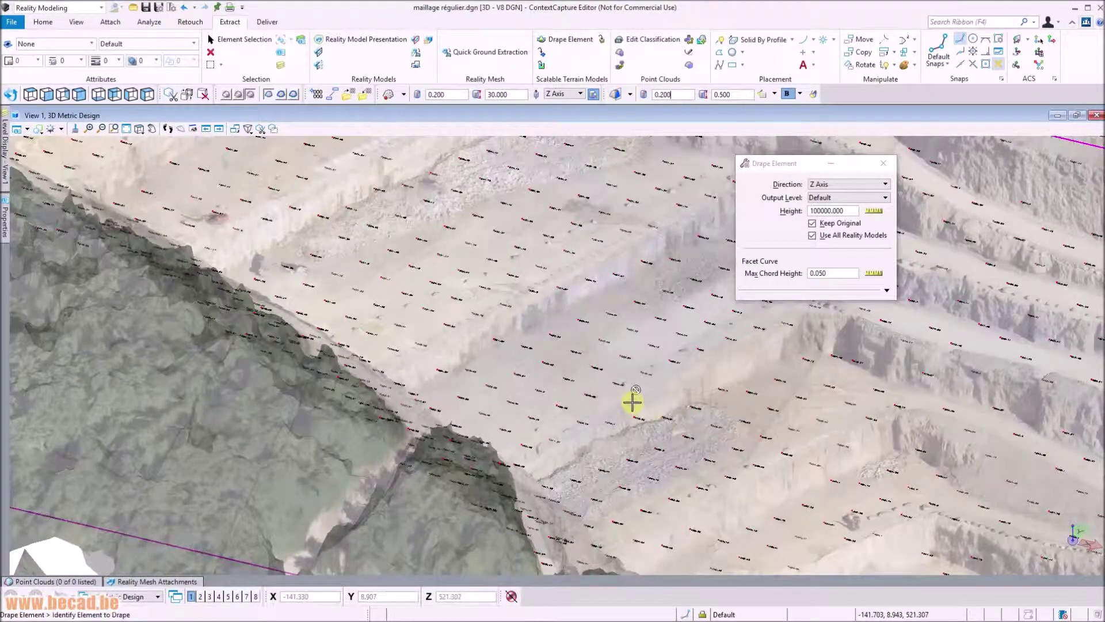